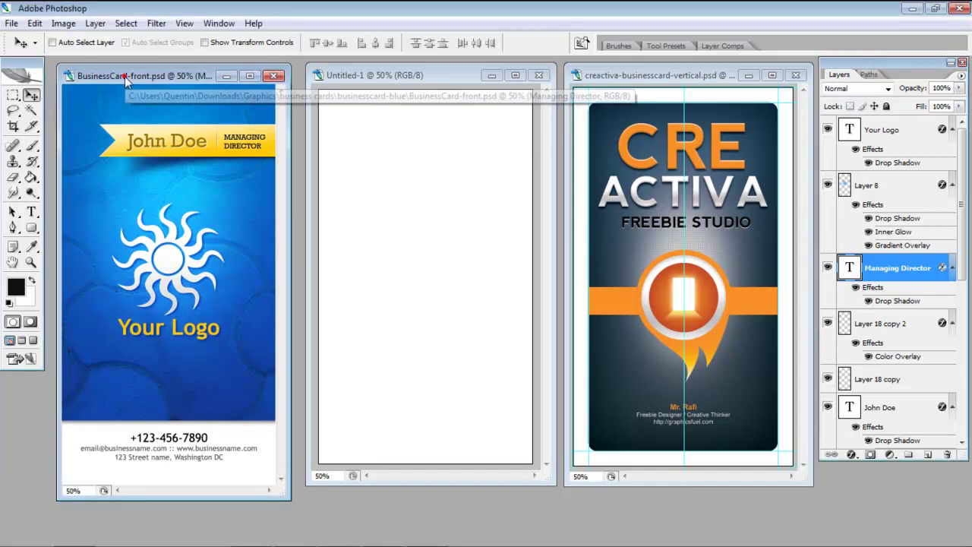
Bring the creactiva-businesscard-vertical.psd document to the front
click(646, 73)
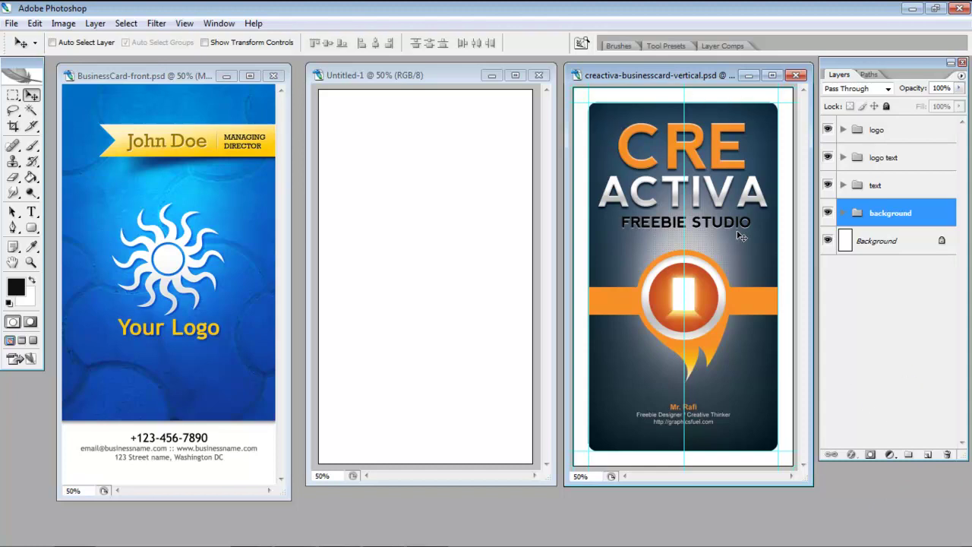
Copy the vertical card's background group into Untitled-1 and centre it on the canvas
drag(708, 77, 709, 81)
drag(893, 214, 419, 131)
drag(429, 172, 437, 313)
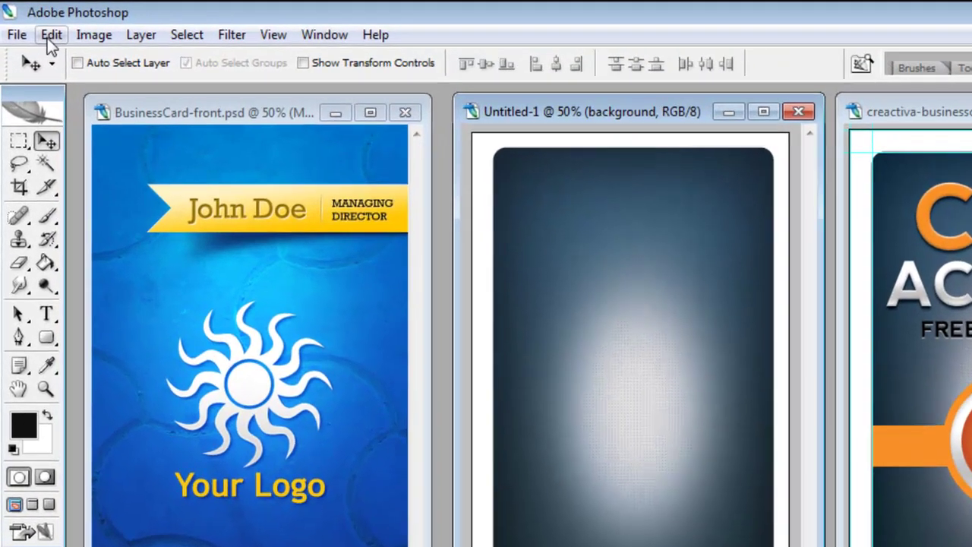
Scale the dark blue background out to all four canvas edges and apply the transformation
click(50, 38)
mouse_move(105, 394)
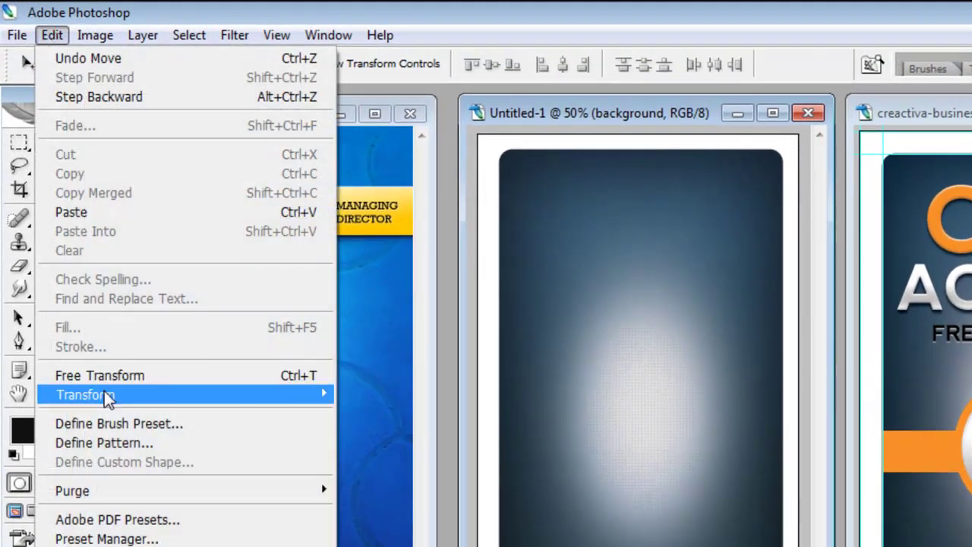
click(368, 424)
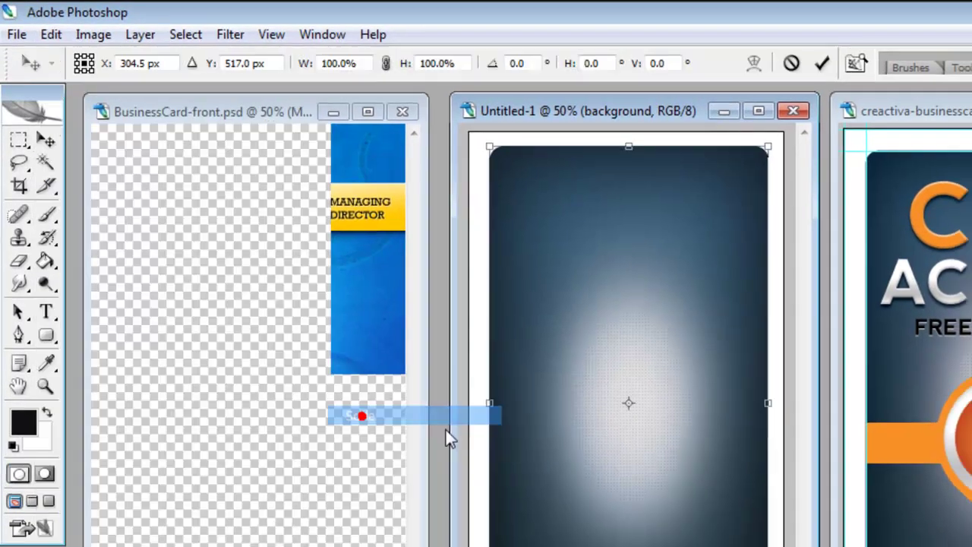
drag(490, 146, 461, 132)
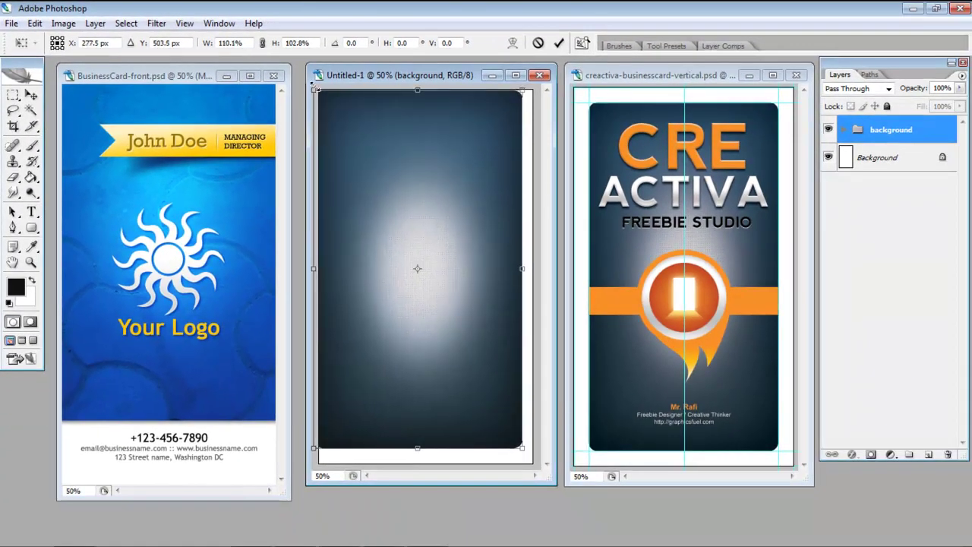
drag(313, 89, 318, 89)
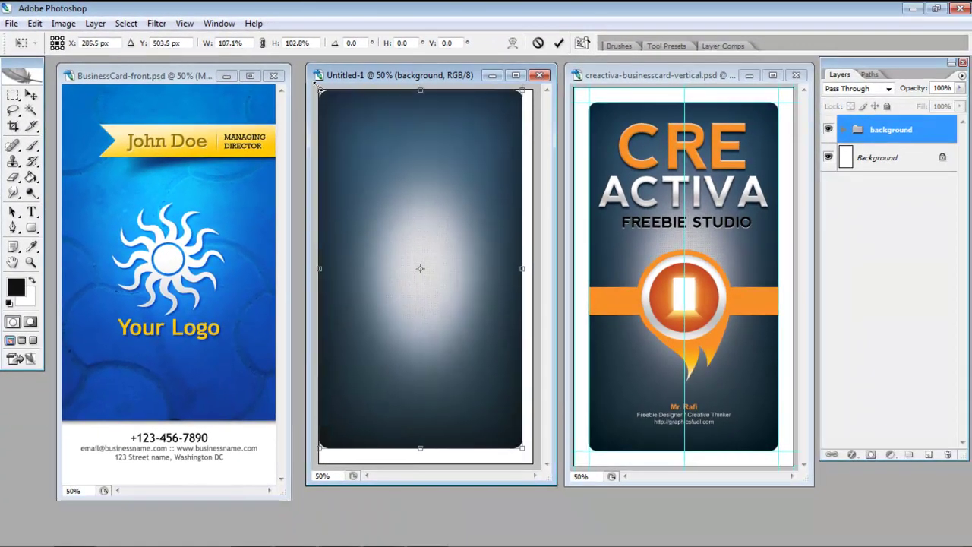
drag(420, 448, 427, 468)
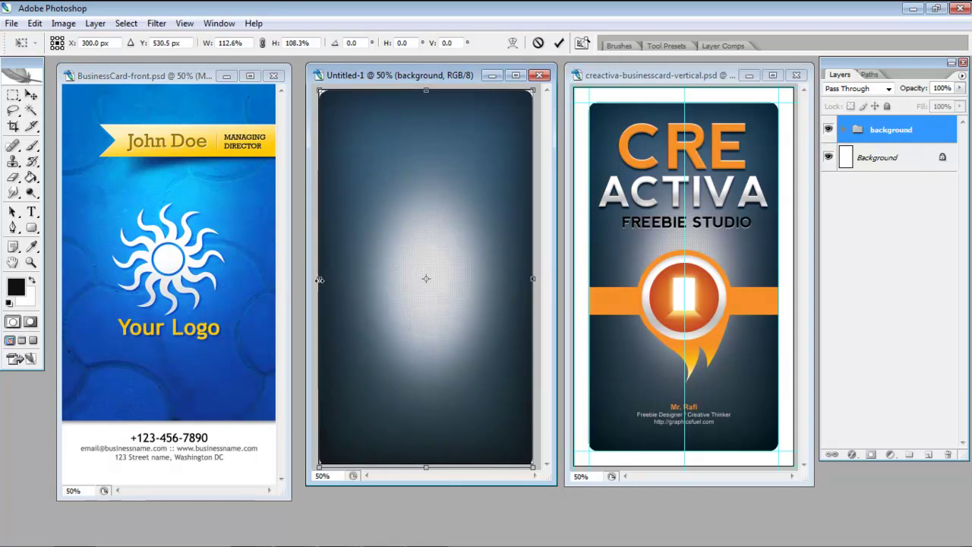
drag(322, 275, 315, 277)
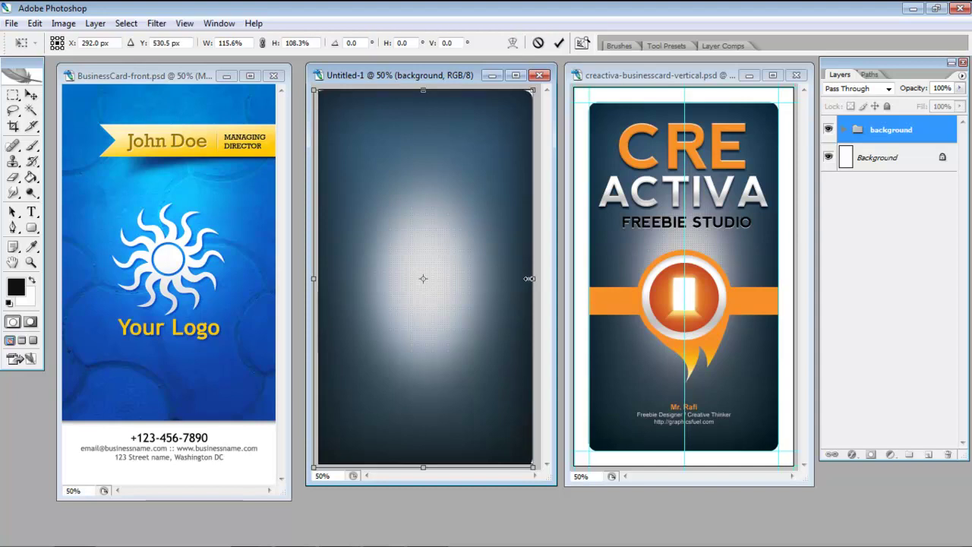
drag(531, 278, 536, 278)
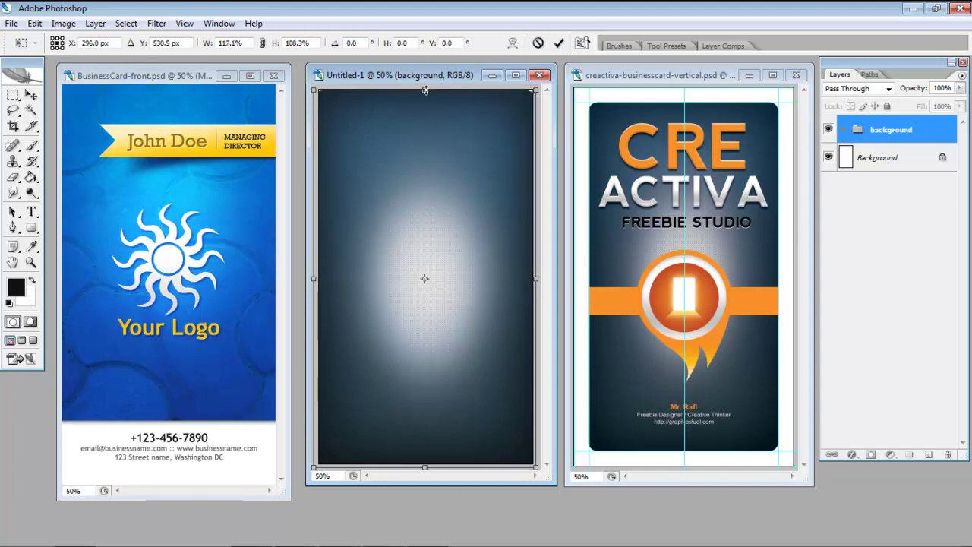
drag(424, 89, 425, 82)
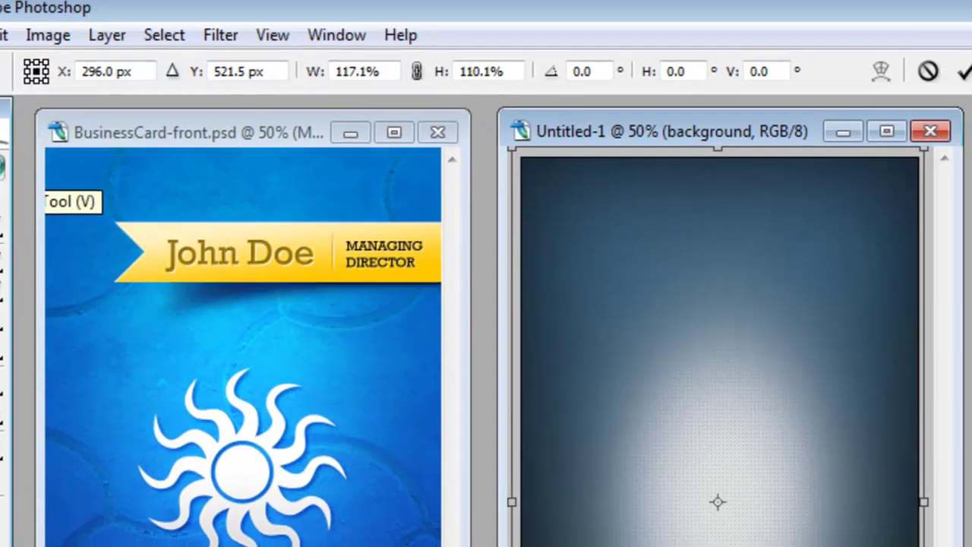
click(63, 173)
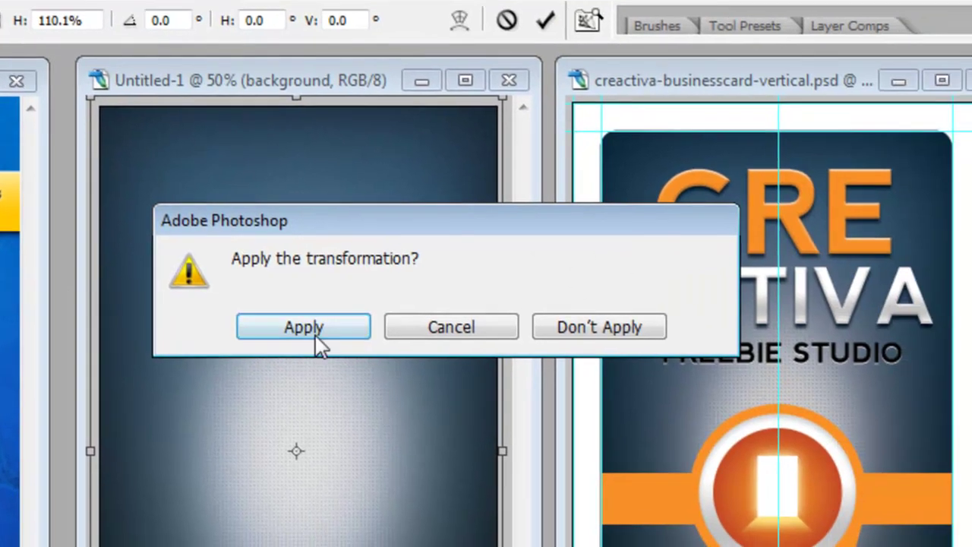
click(304, 327)
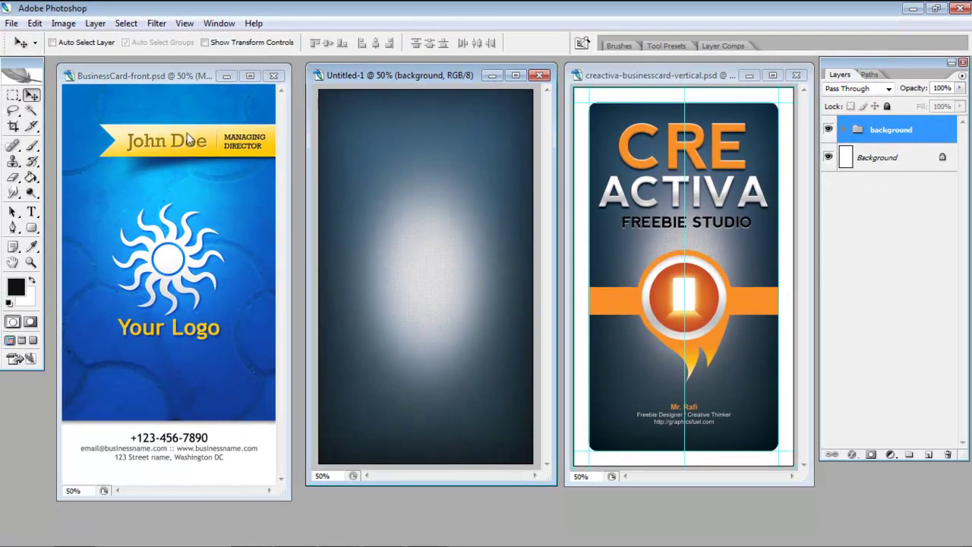
In BusinessCard-front, toggle the sun logo, MANAGING DIRECTOR and Layer 18 copy 2 to identify them
click(158, 75)
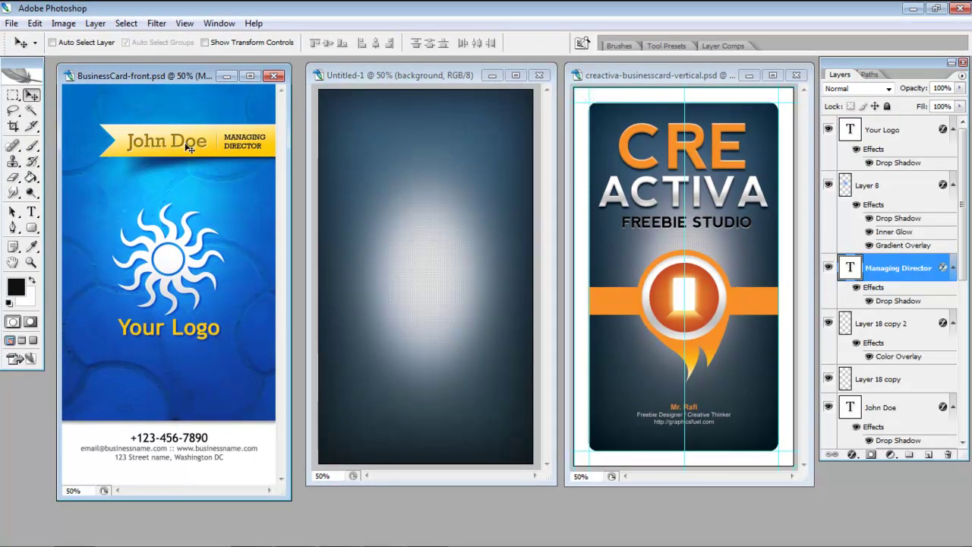
click(827, 185)
click(827, 185)
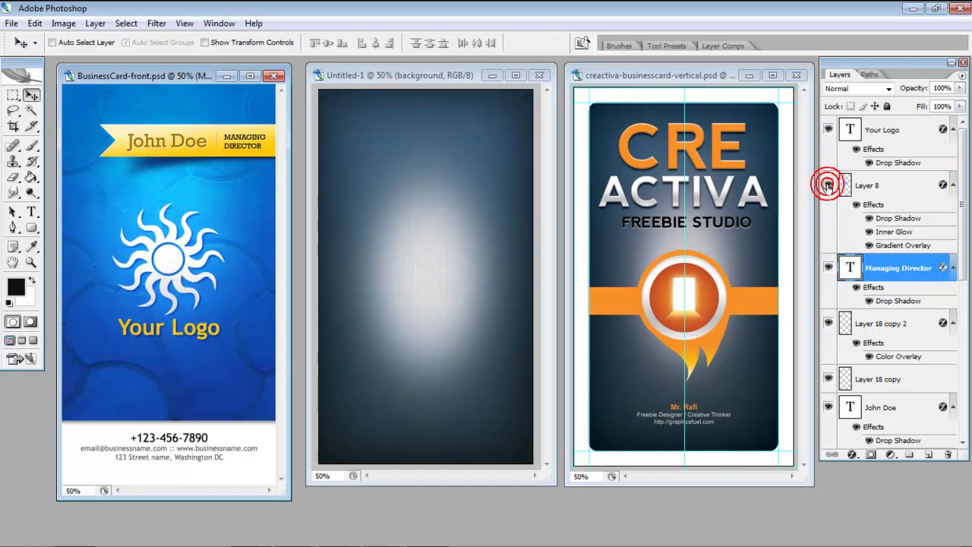
click(829, 267)
click(828, 268)
click(830, 325)
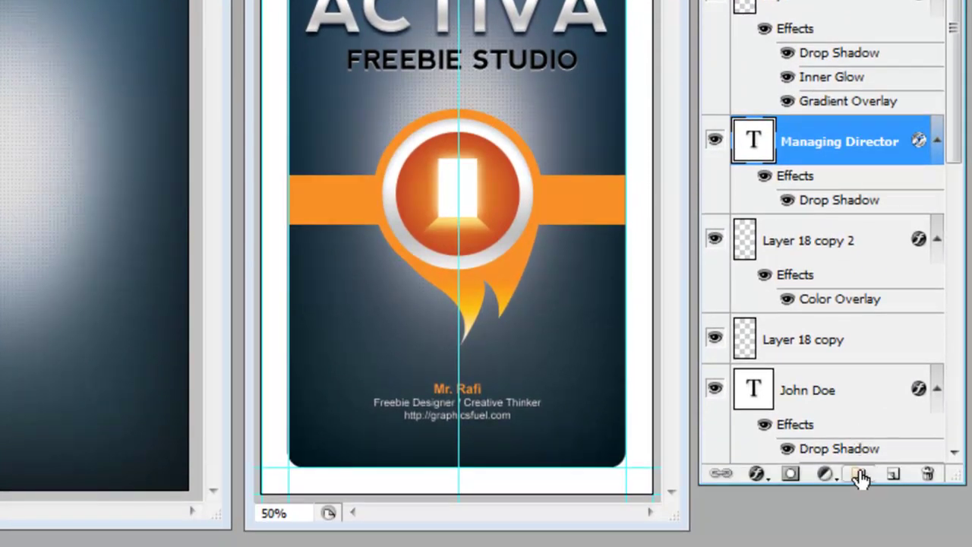
Create Group 1 and move Layer 18 copy, the name text and the banner ribbon into it
click(862, 475)
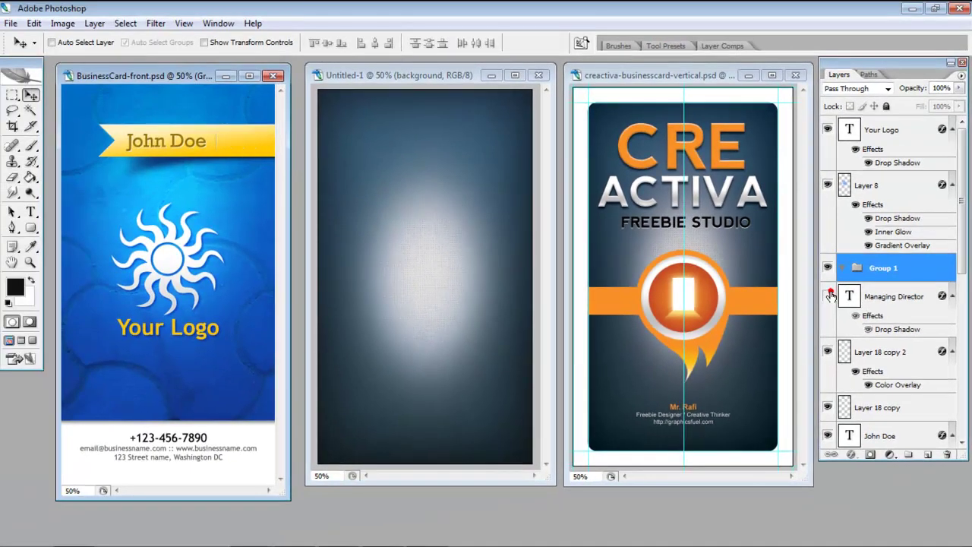
drag(901, 351, 904, 369)
scroll(926, 319, down, 5)
drag(889, 325, 881, 171)
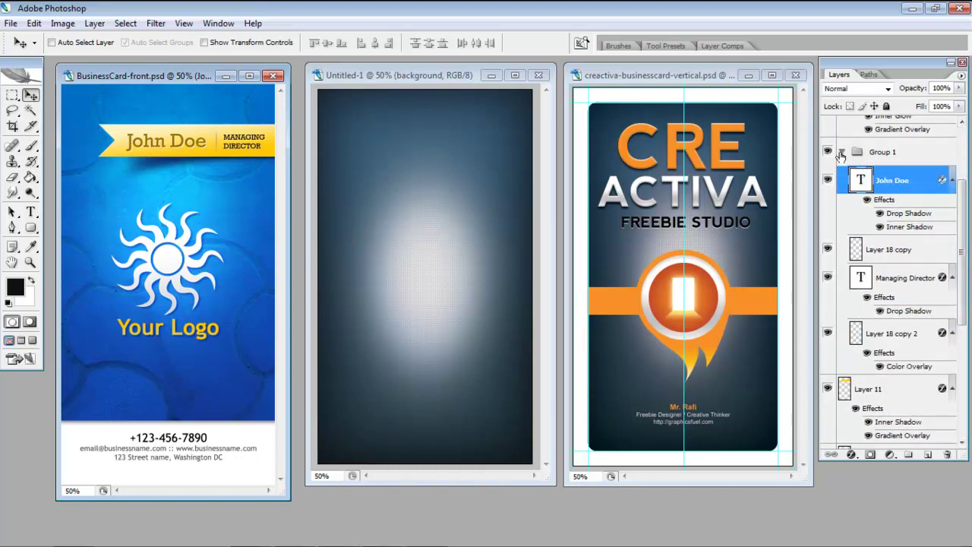
click(841, 152)
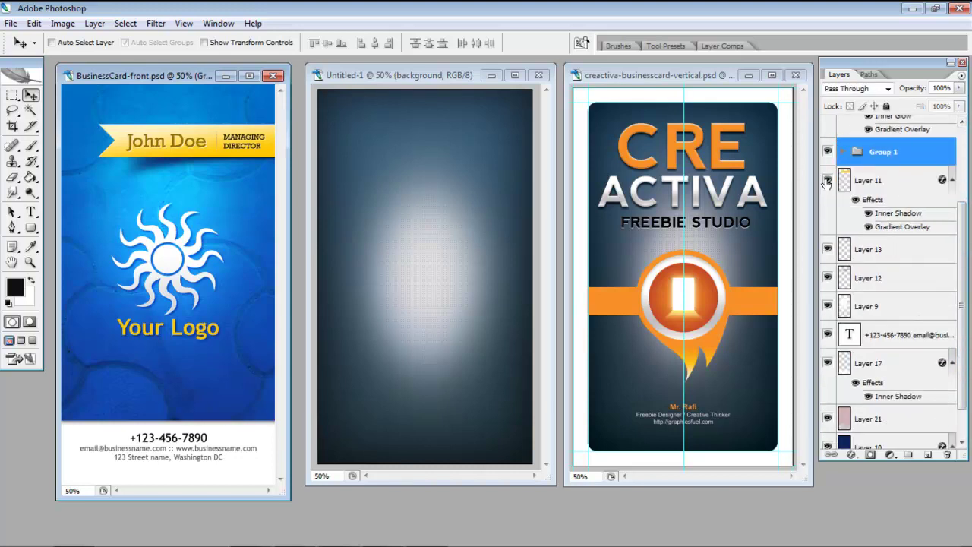
click(827, 180)
click(827, 180)
drag(868, 188, 881, 156)
Move Layer 12 beside Layer 13, add the banner shadow to Group 1, and verify the group
click(827, 209)
click(827, 210)
click(828, 238)
click(828, 239)
drag(868, 238, 866, 181)
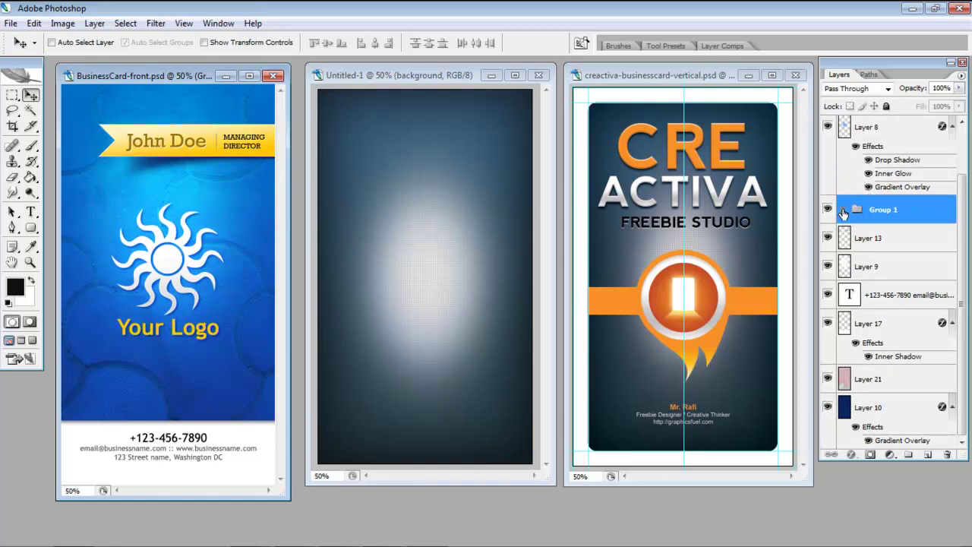
click(843, 214)
click(843, 212)
click(829, 209)
click(829, 210)
drag(878, 251, 883, 221)
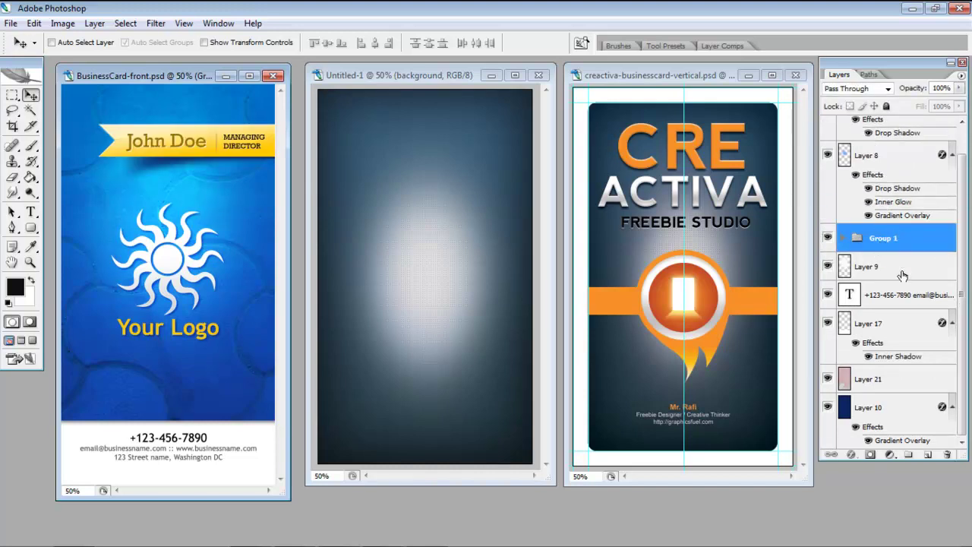
click(828, 238)
click(829, 238)
drag(888, 238, 437, 143)
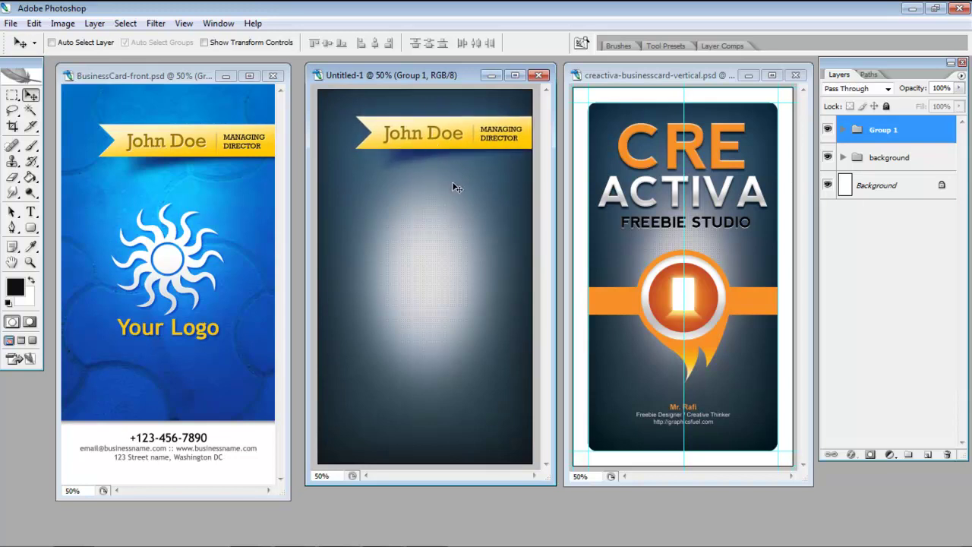
click(31, 227)
click(30, 212)
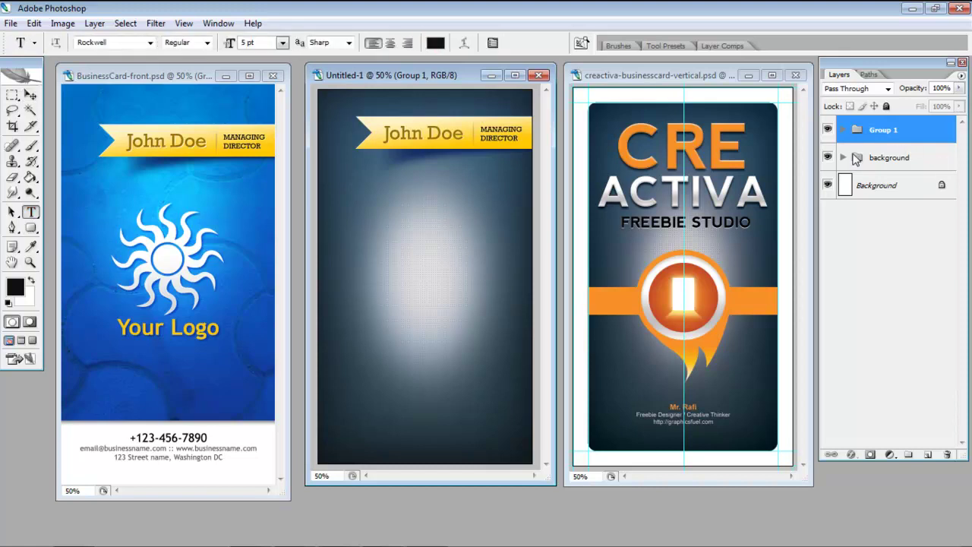
click(843, 131)
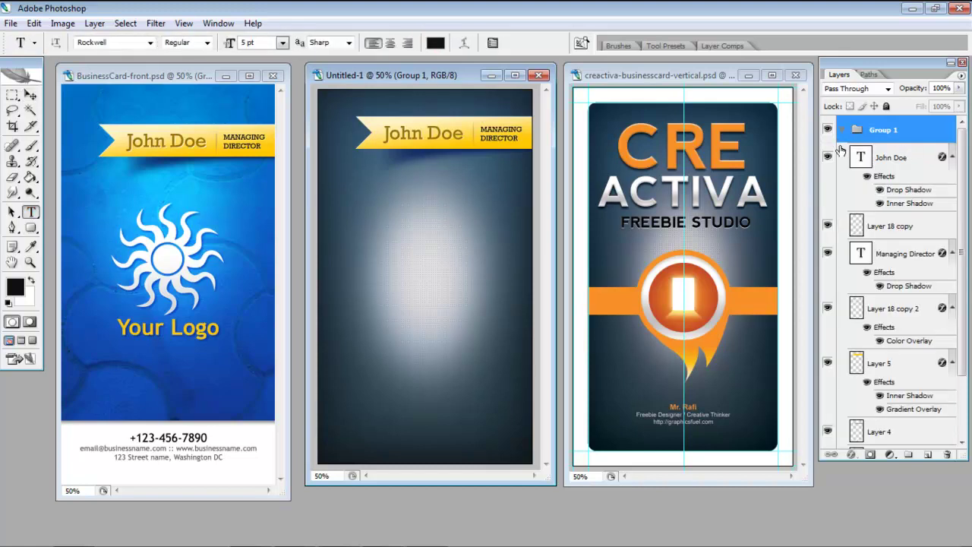
click(828, 157)
click(828, 157)
drag(383, 134, 463, 135)
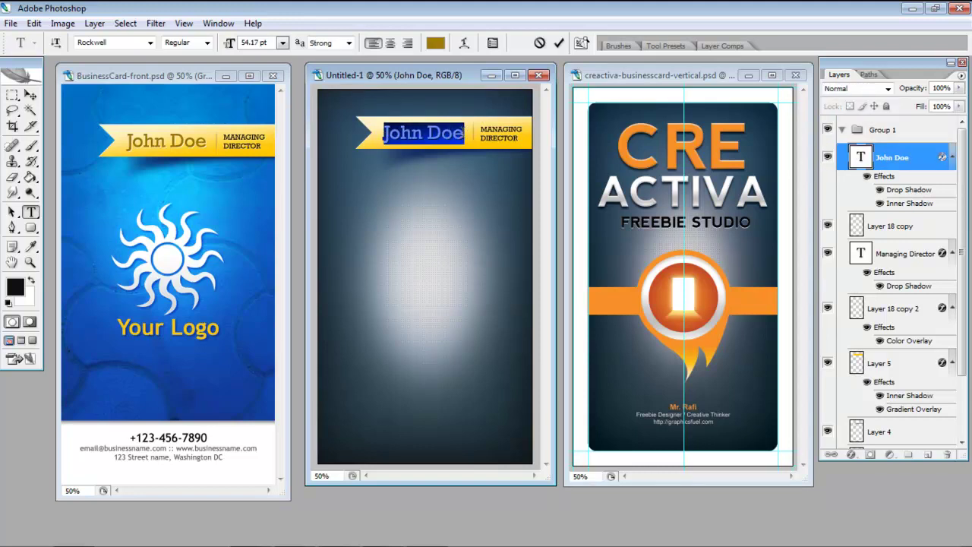
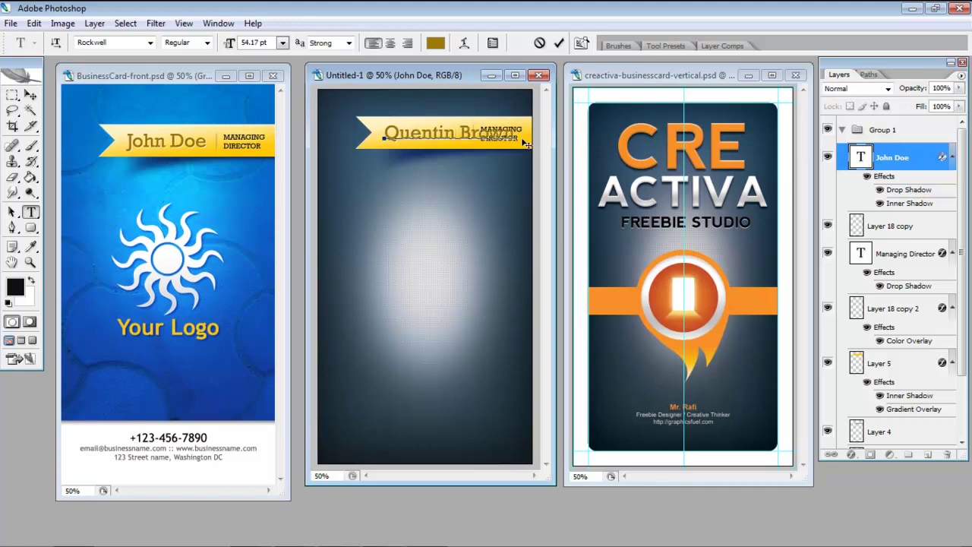
click(34, 23)
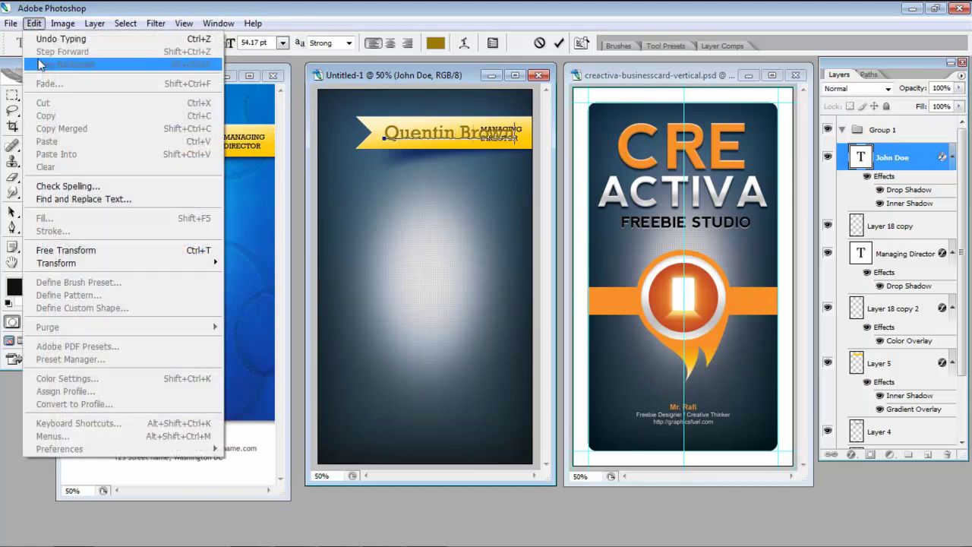
mouse_move(83, 264)
click(258, 284)
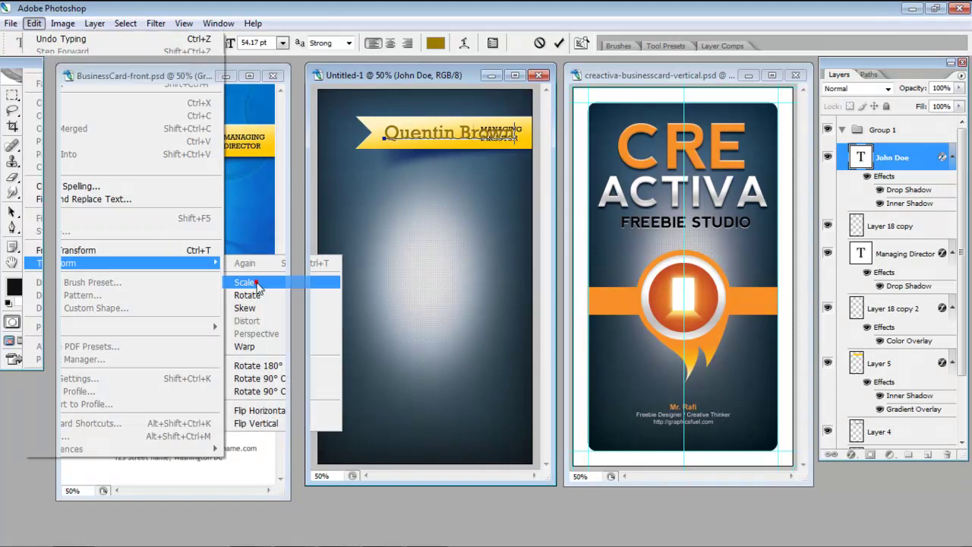
drag(515, 132, 475, 132)
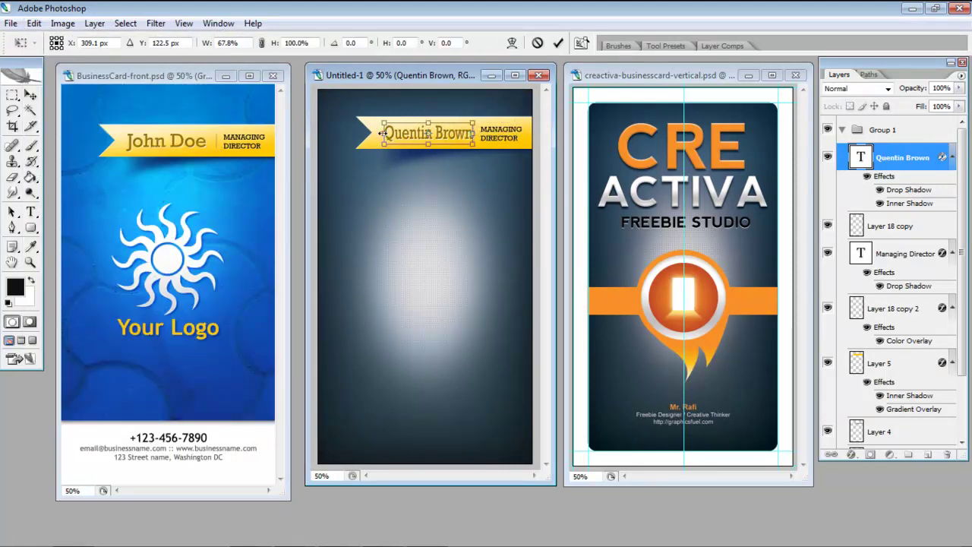
drag(380, 132, 372, 134)
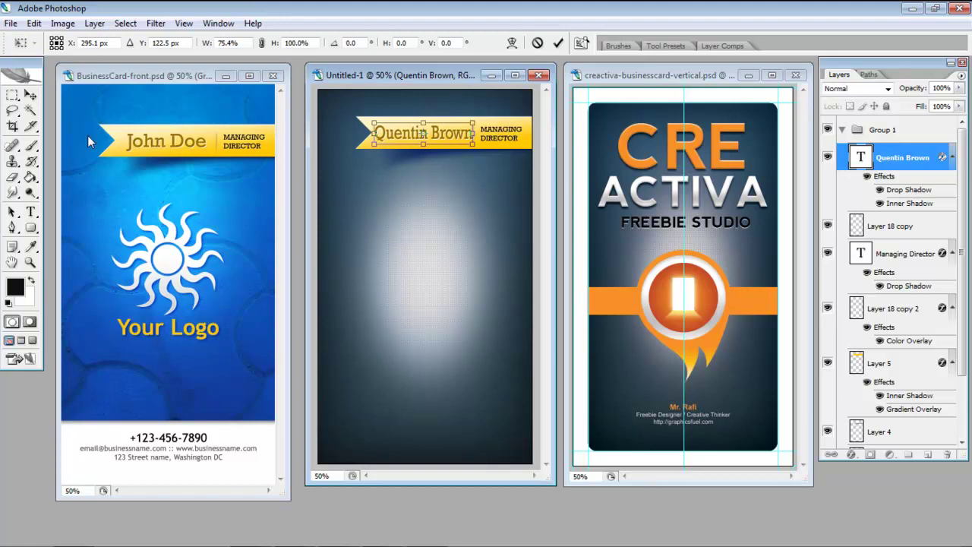
click(30, 95)
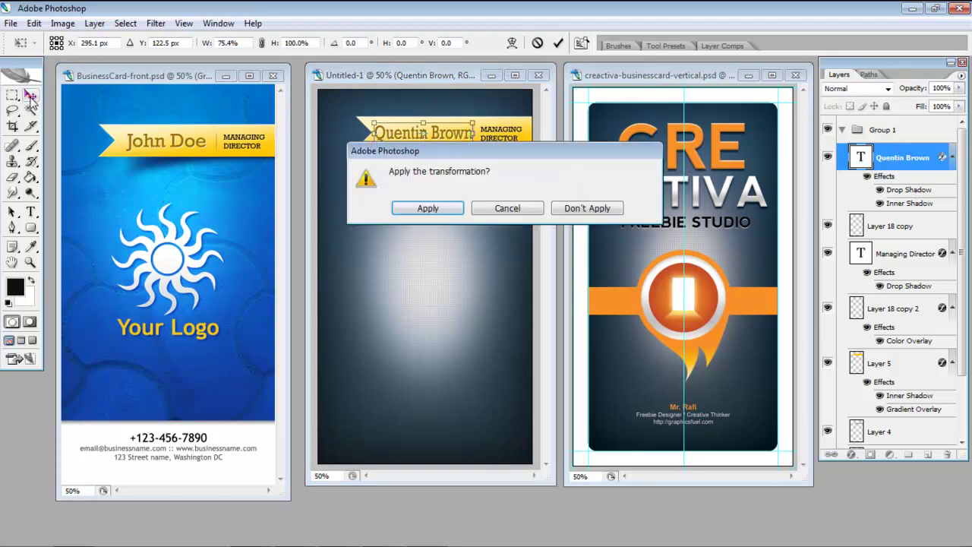
click(427, 210)
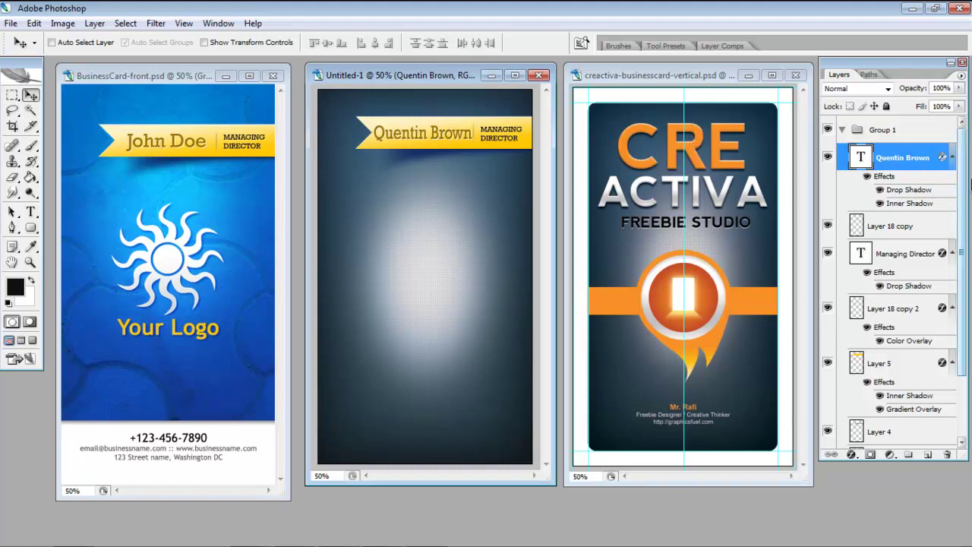
Find and select Layer 5, the banner shape, by toggling its visibility
scroll(949, 198, down, 3)
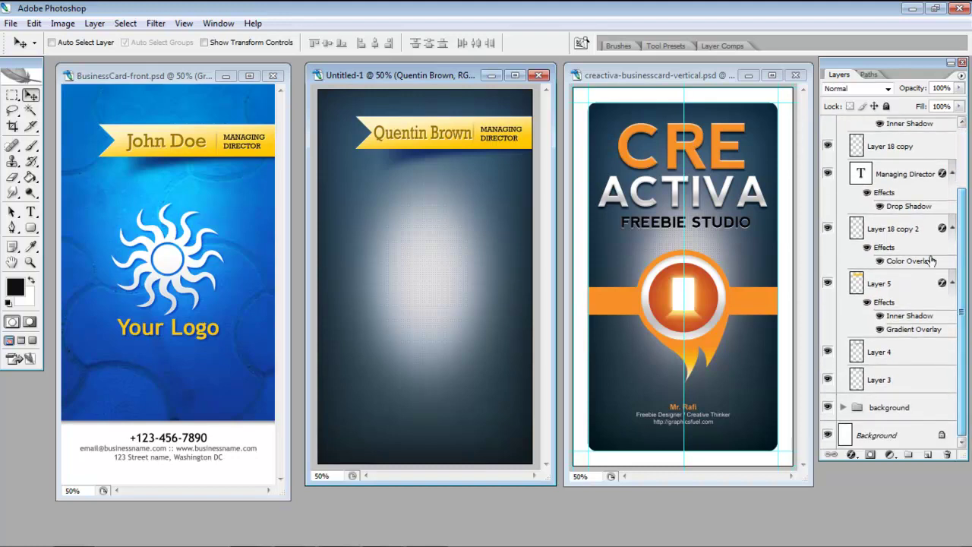
click(829, 283)
click(830, 283)
click(829, 283)
click(829, 284)
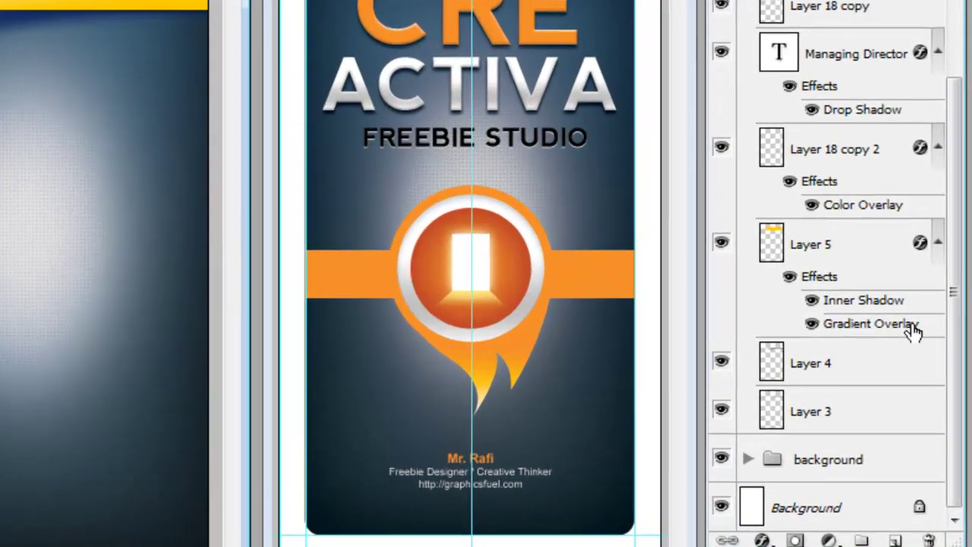
click(930, 328)
click(901, 329)
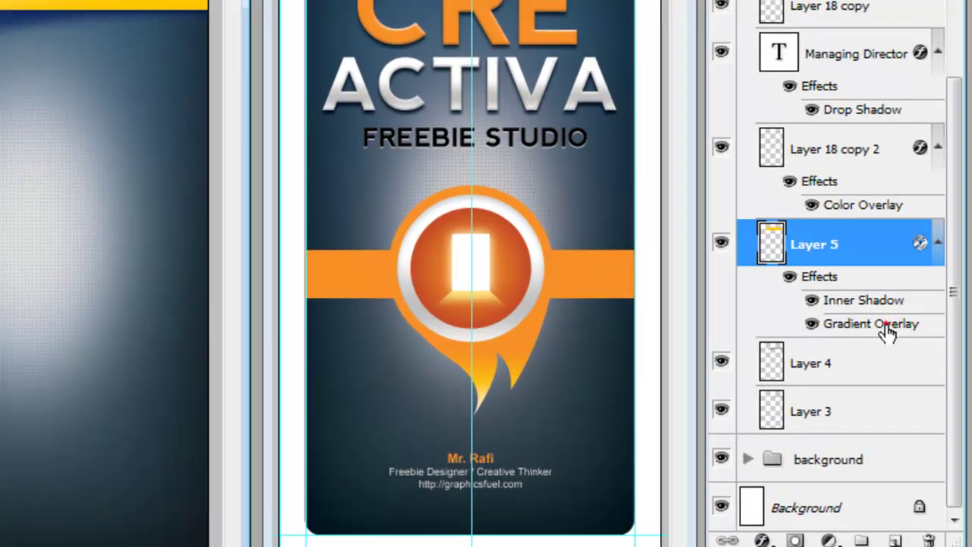
Change Layer 5's Gradient Overlay to an orange preset gradient
double_click(887, 326)
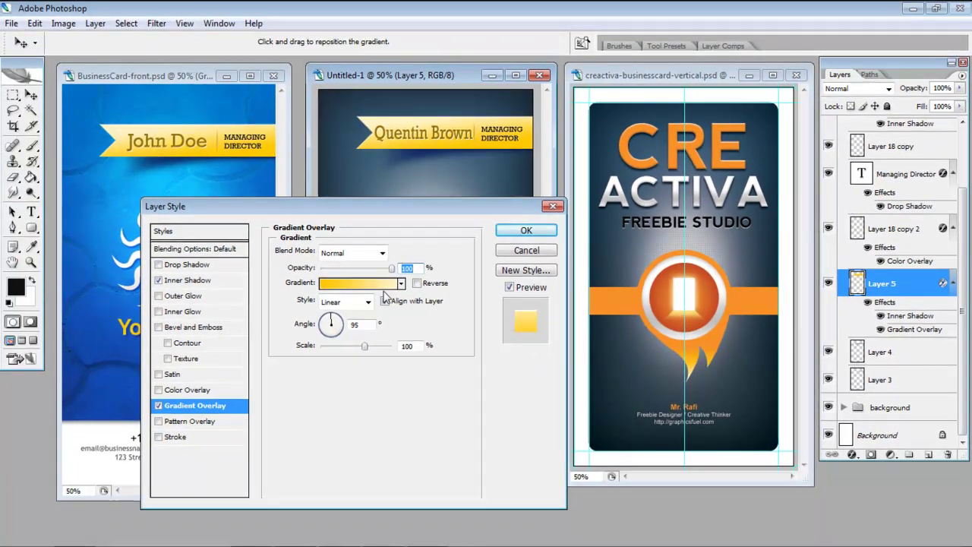
click(401, 284)
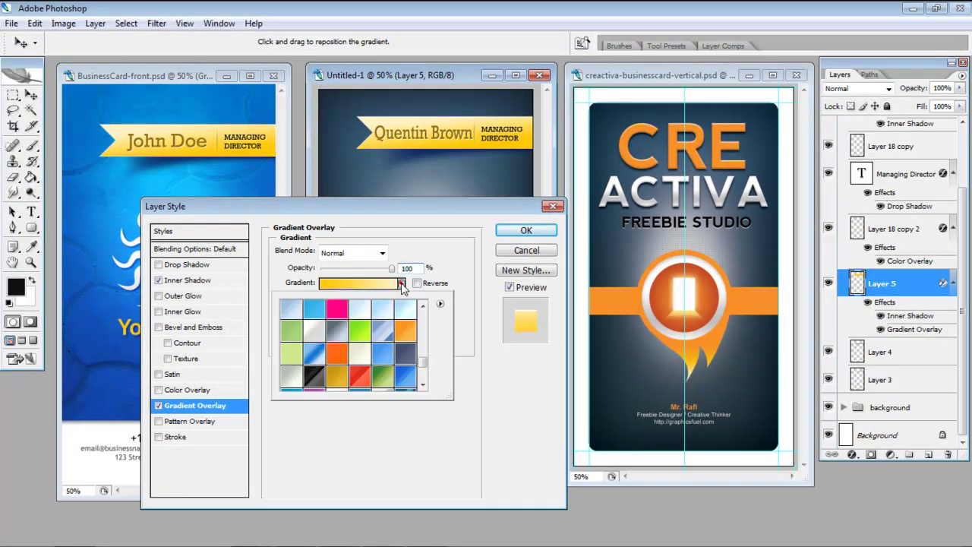
click(423, 305)
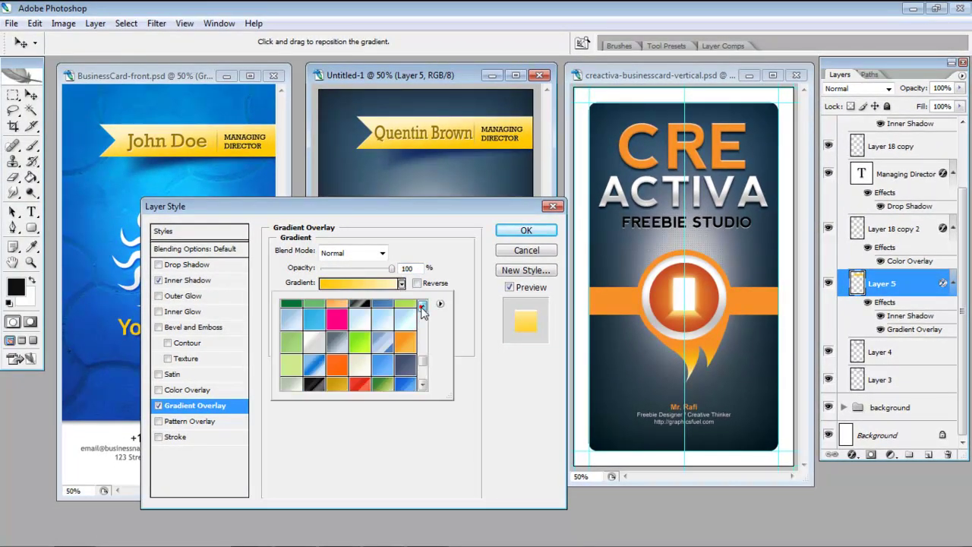
click(422, 306)
click(422, 305)
scroll(424, 363, down, 4)
click(402, 354)
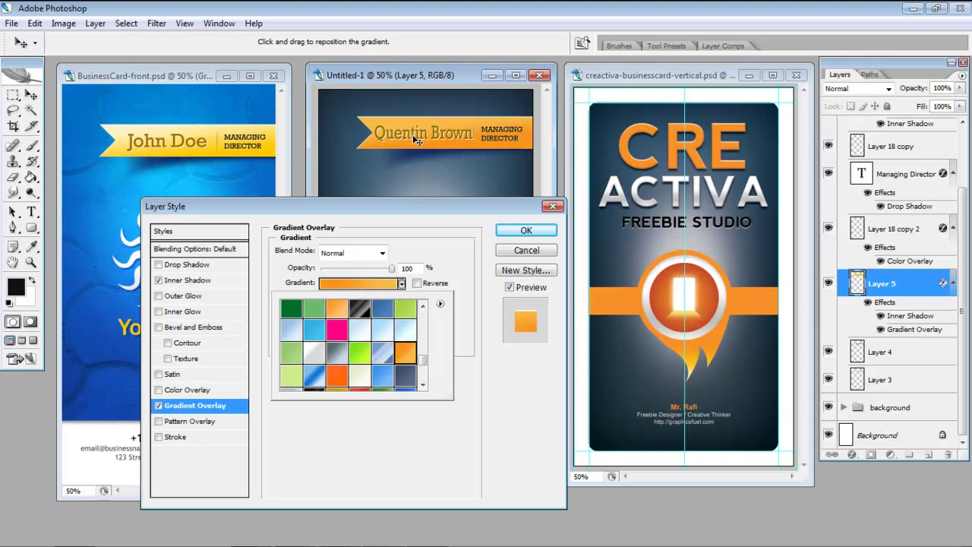
click(526, 232)
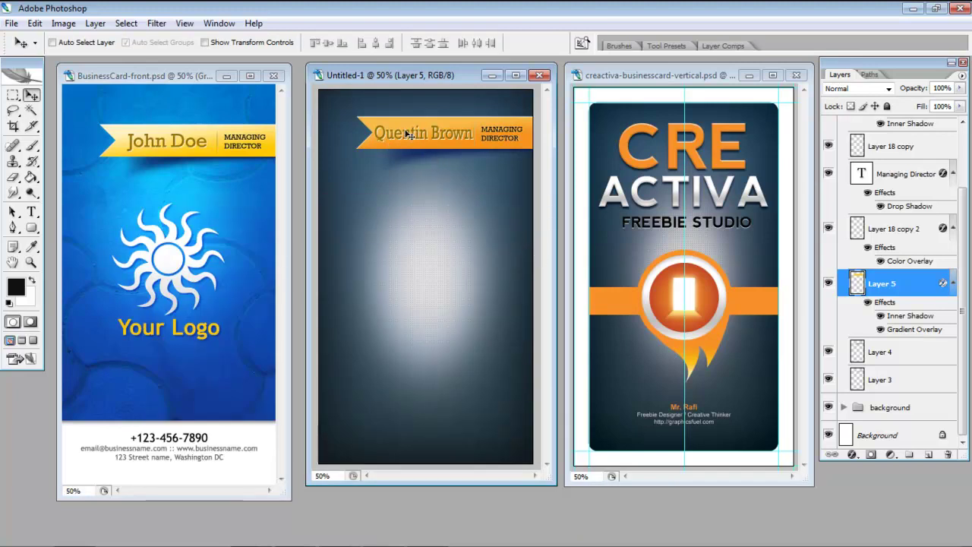
Scale Group 1 to 110.9% width, stretching the banner toward the left edge, and apply
drag(964, 239, 969, 166)
click(873, 130)
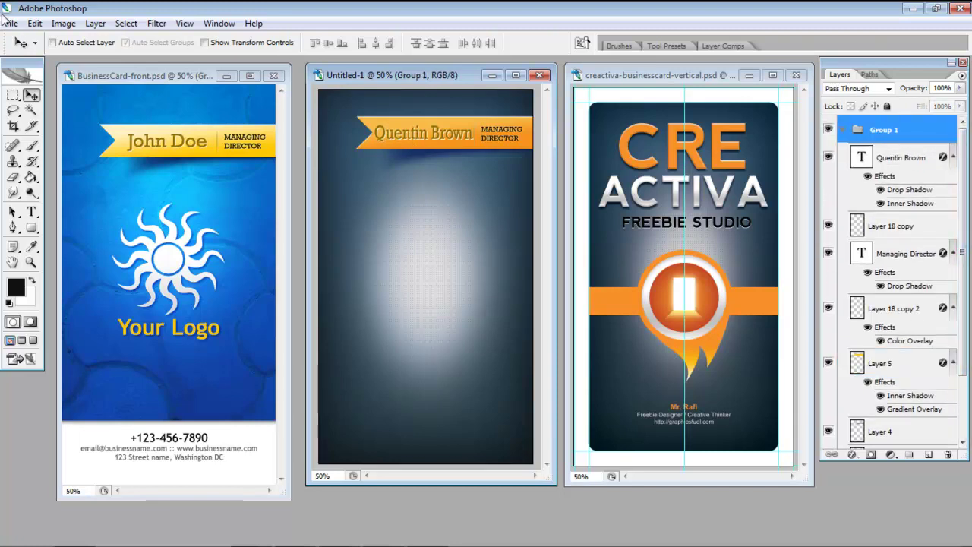
click(37, 26)
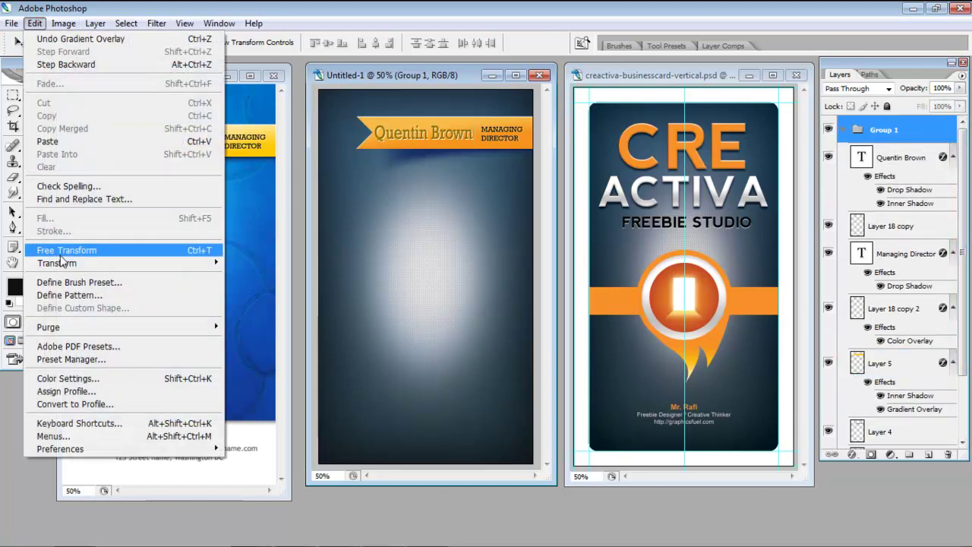
mouse_move(72, 269)
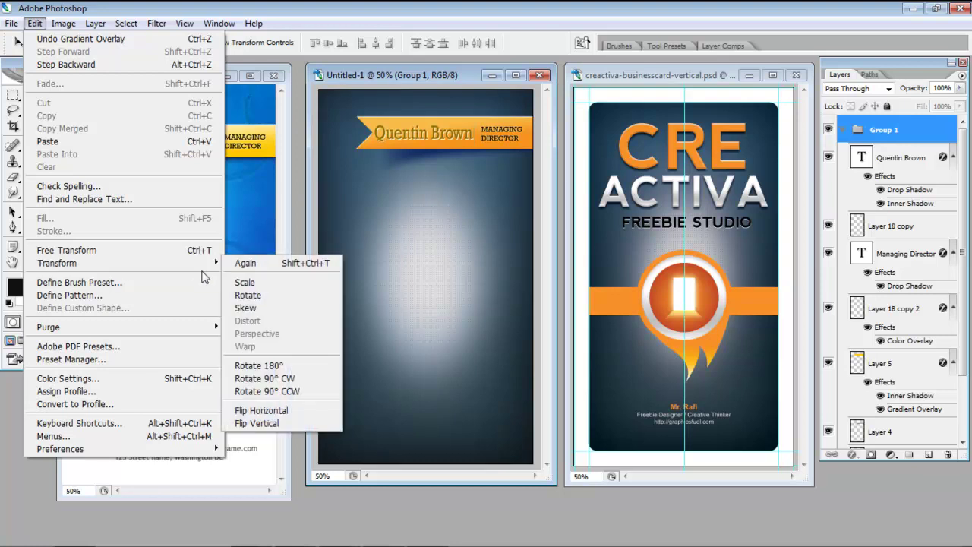
click(248, 282)
drag(357, 149, 337, 148)
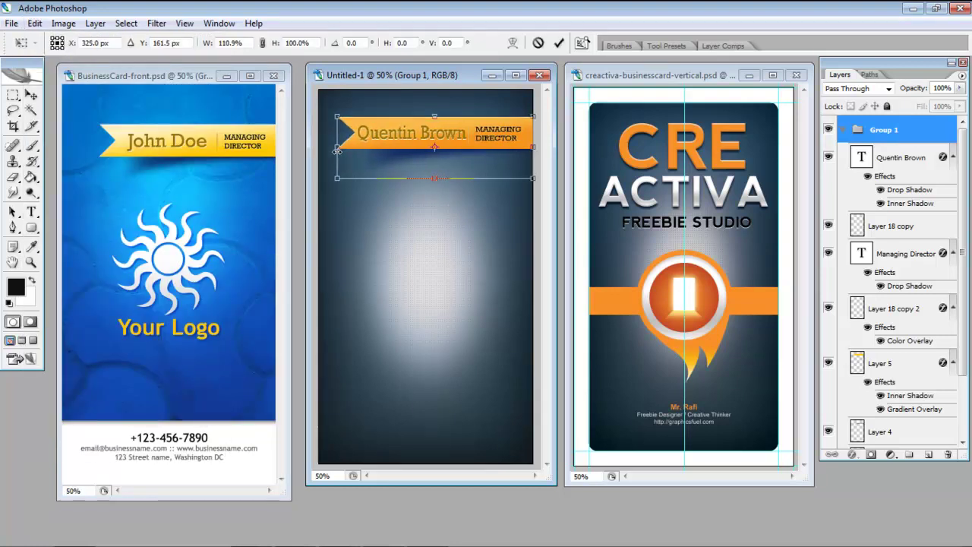
click(31, 94)
click(445, 211)
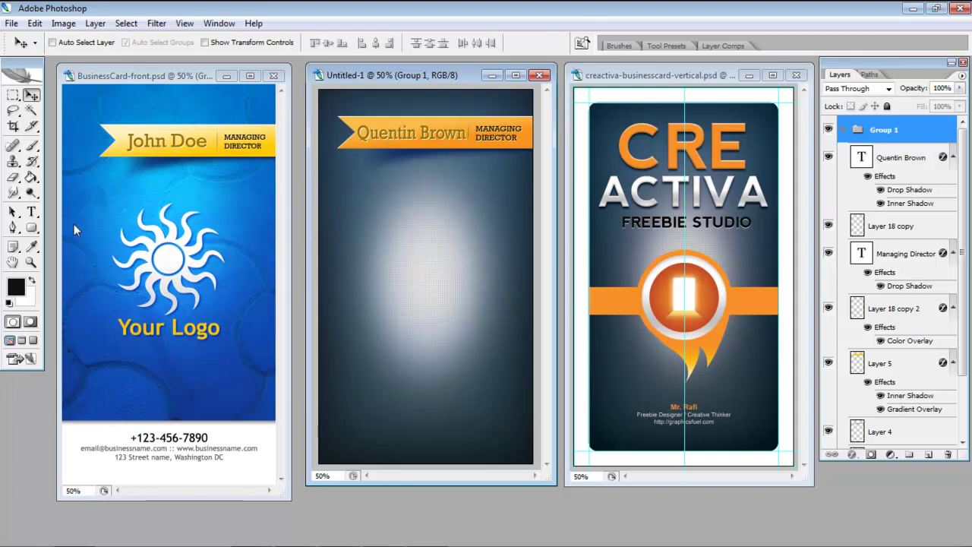
click(31, 212)
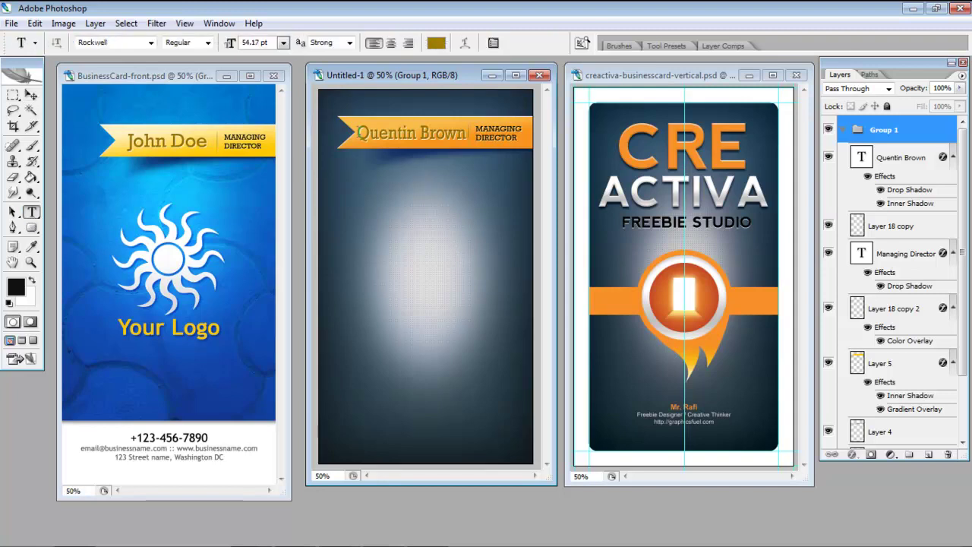
drag(355, 134, 466, 133)
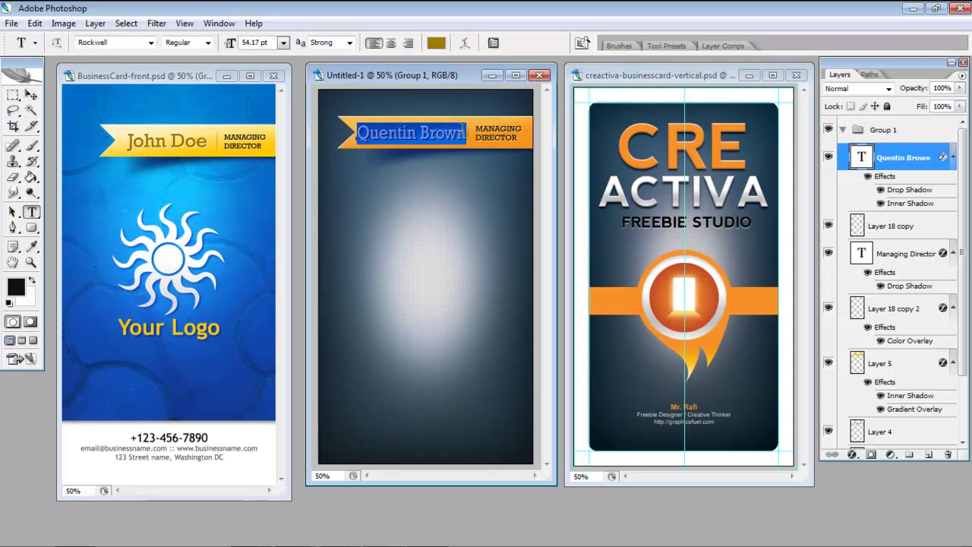
click(34, 24)
mouse_move(65, 263)
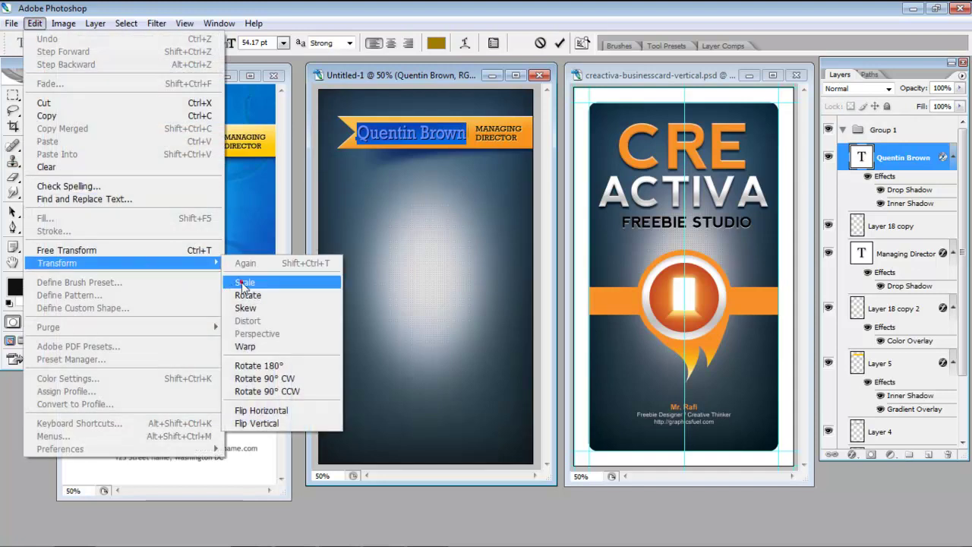
click(243, 284)
drag(465, 134, 463, 133)
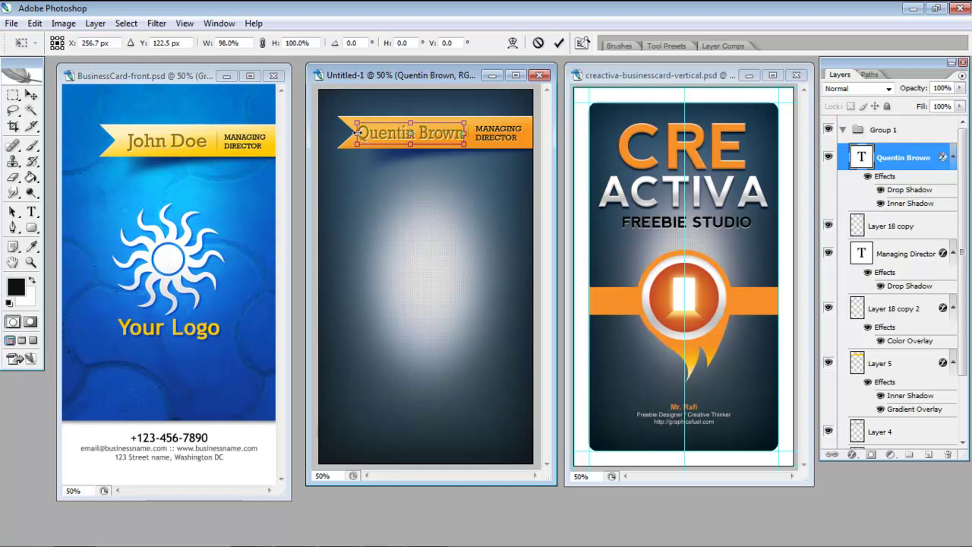
drag(356, 133, 362, 133)
click(31, 95)
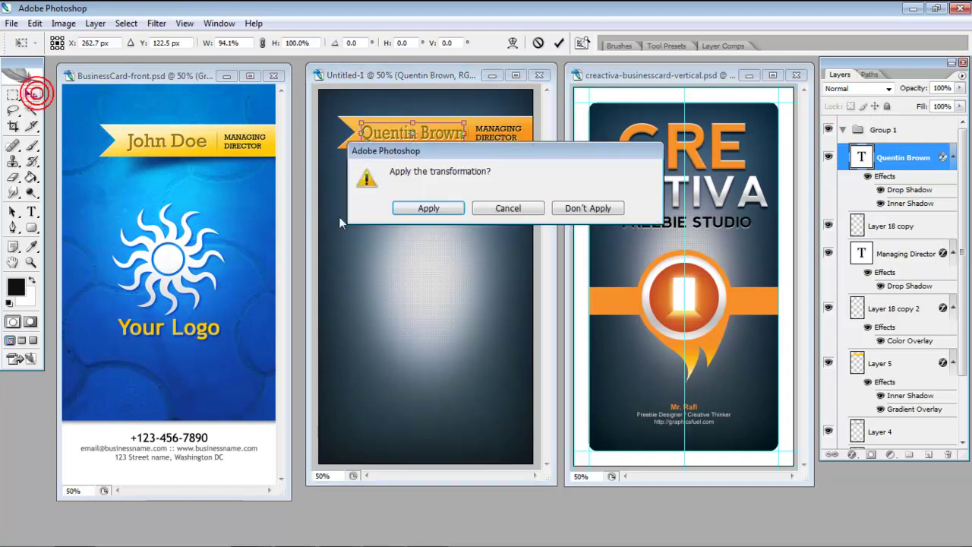
click(427, 208)
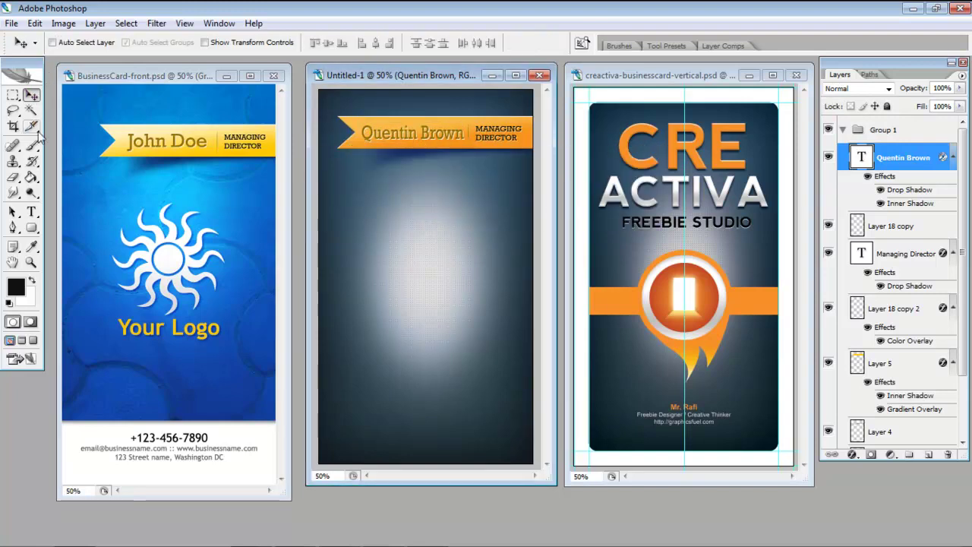
click(31, 211)
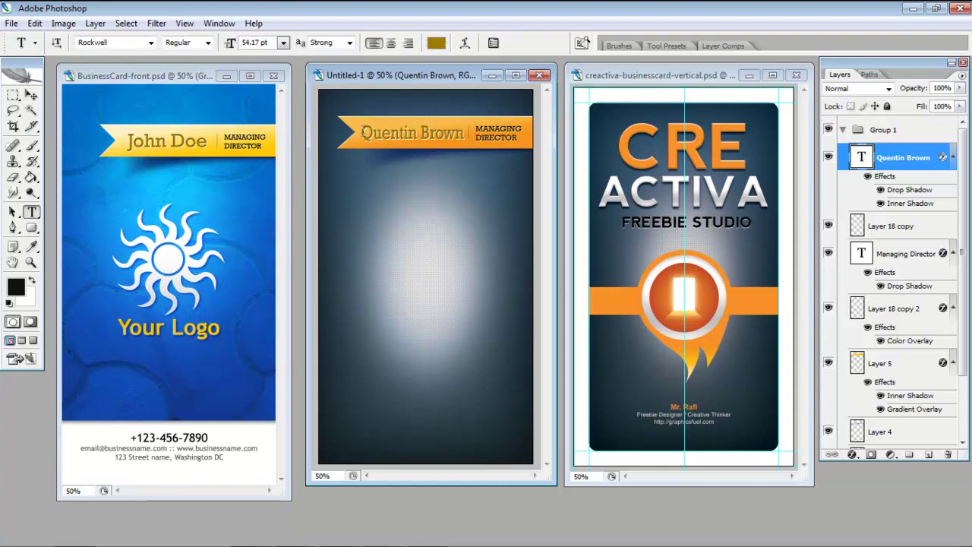
drag(360, 133, 464, 133)
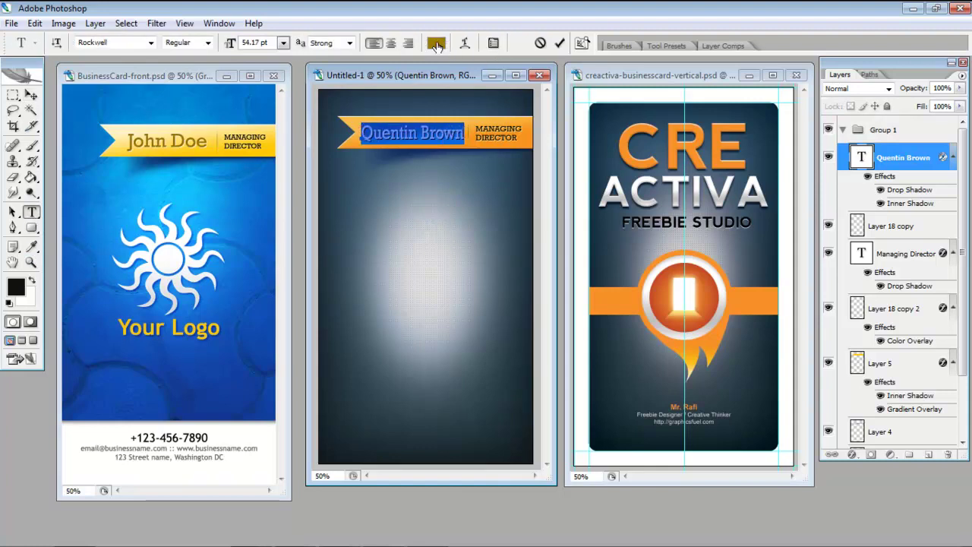
click(436, 43)
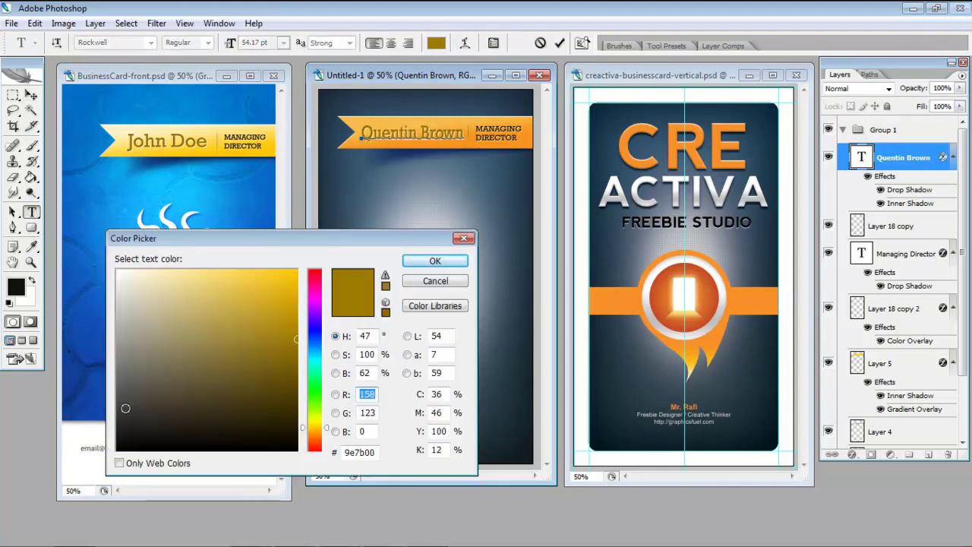
click(116, 416)
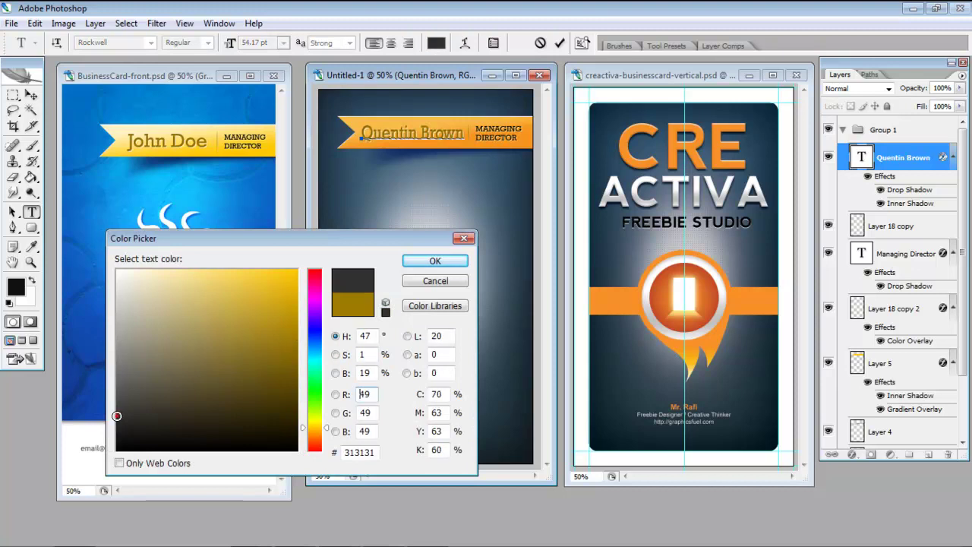
click(441, 262)
Commit the name, then in the creactiva document copy the Freebie Studio text layer into Untitled-1
key(v)
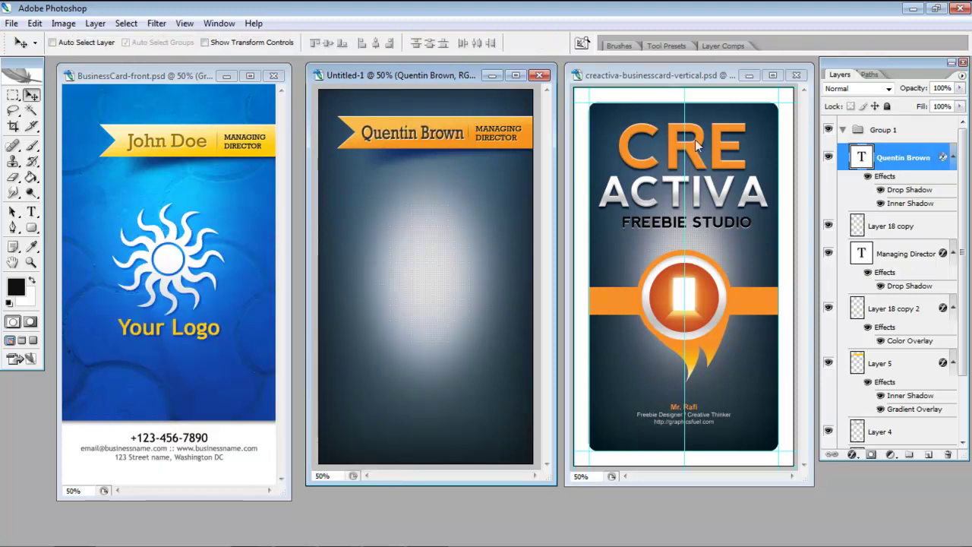
click(678, 144)
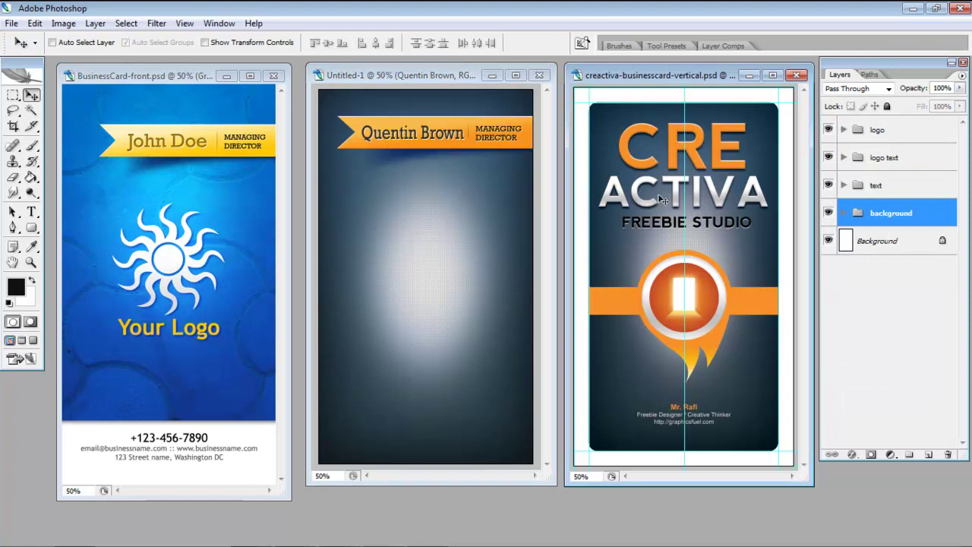
click(828, 157)
click(828, 157)
drag(888, 157, 843, 158)
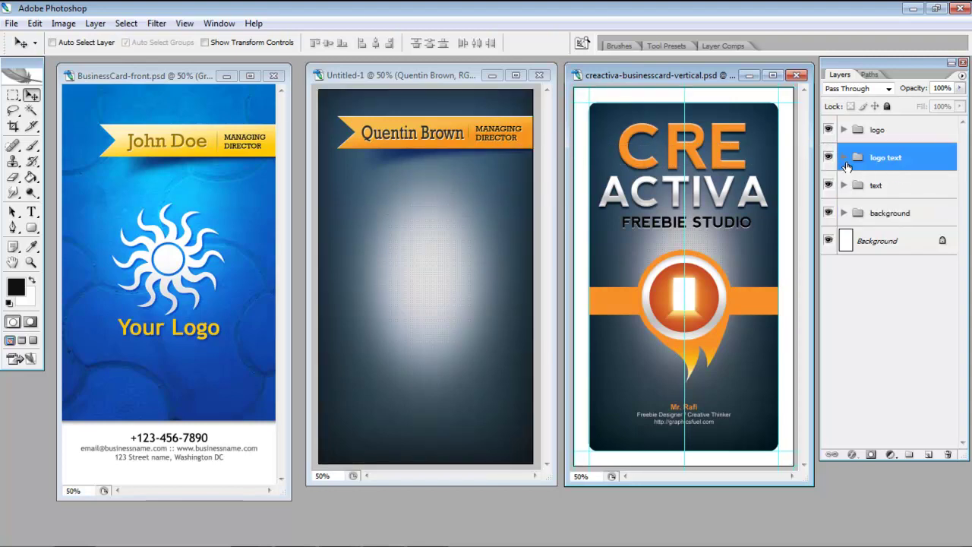
click(843, 158)
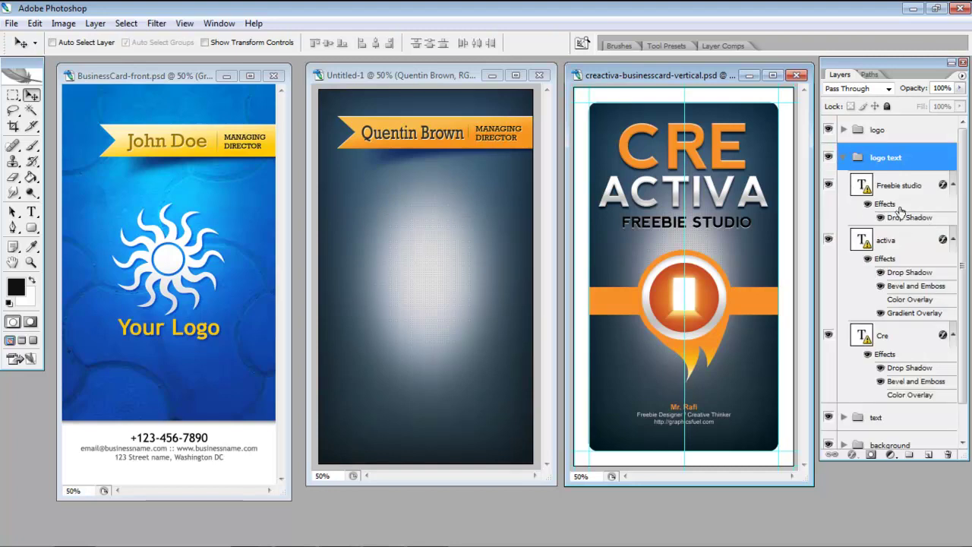
drag(898, 190, 417, 264)
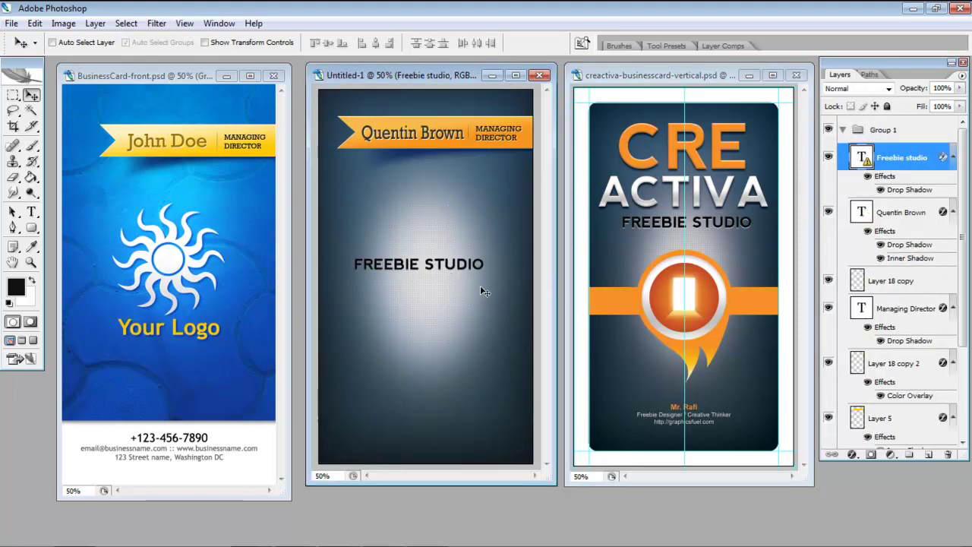
Undo that copy and drag the whole logo text group into Untitled-1 instead
key(ctrl+z)
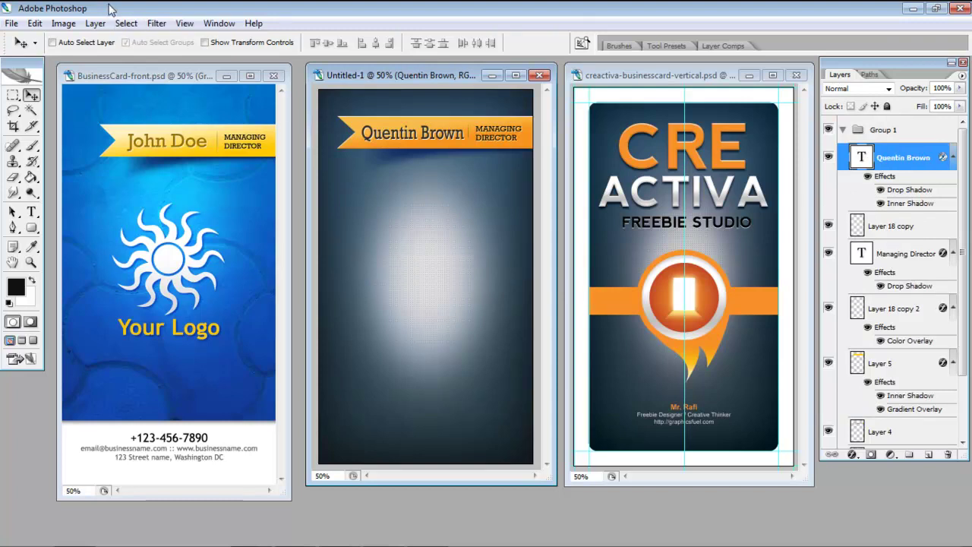
click(843, 131)
key(ctrl+Tab)
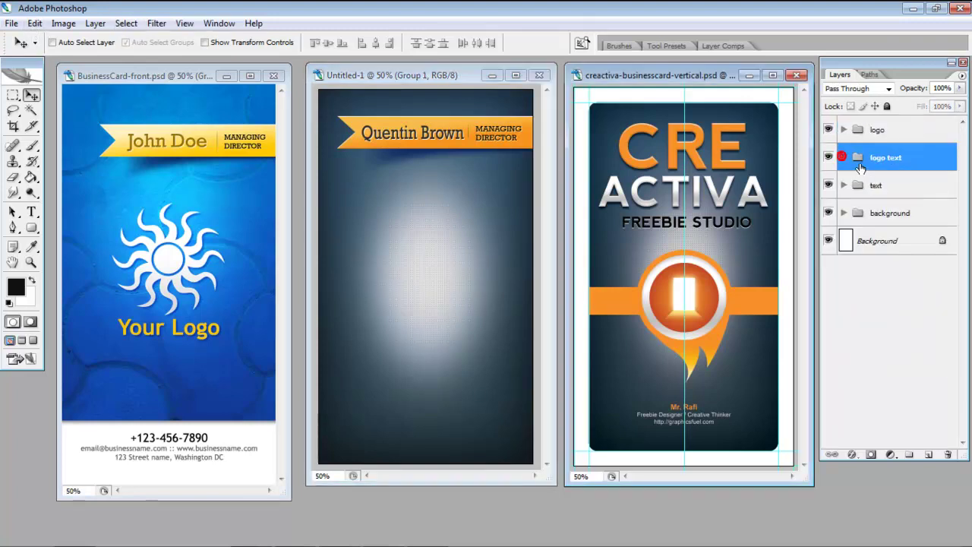
drag(873, 158, 446, 281)
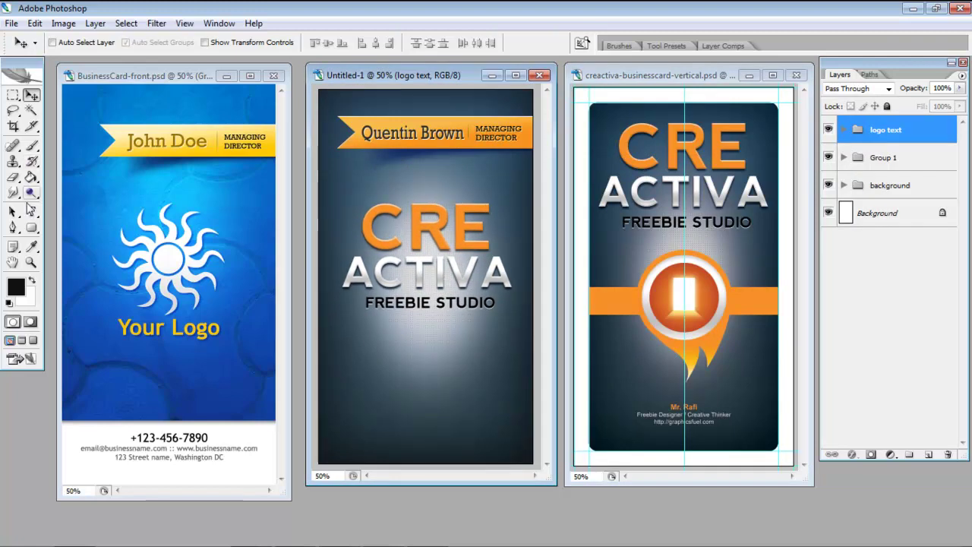
Replace the orange CRE logo word with WMFP, accepting the font substitution warning
click(31, 212)
click(365, 230)
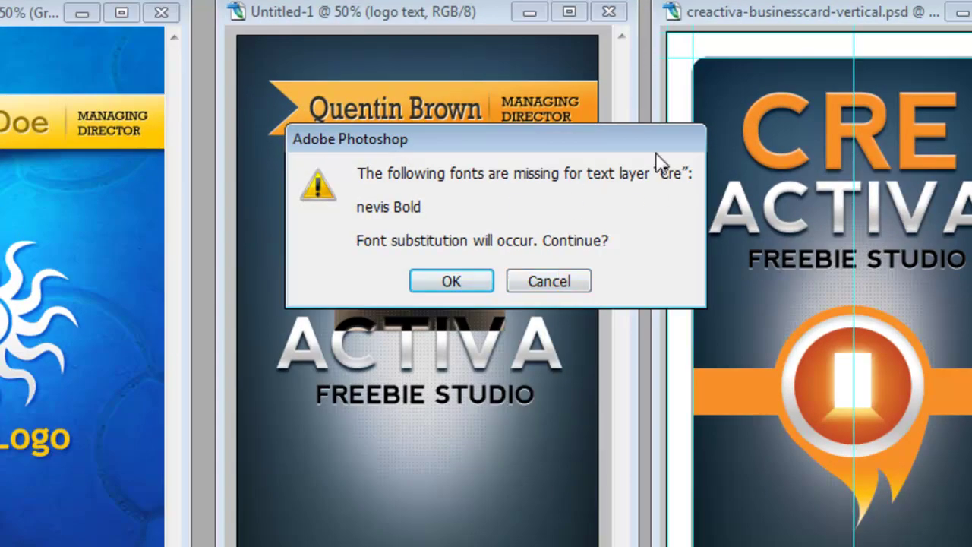
click(447, 281)
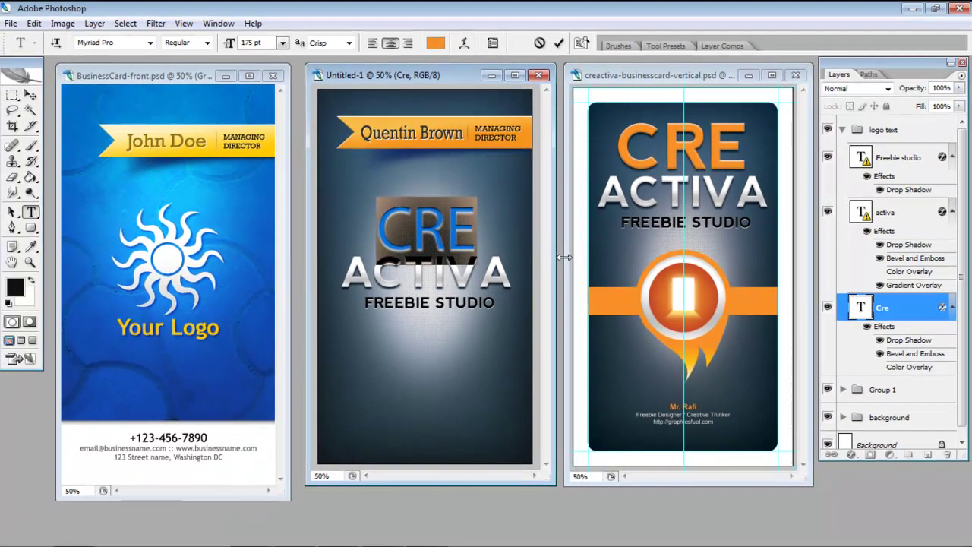
text(WMFP)
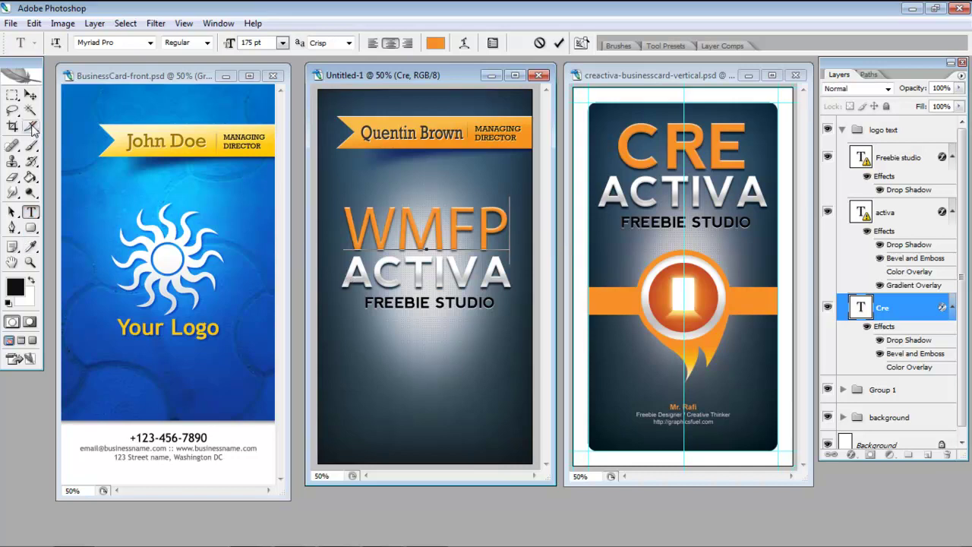
click(30, 94)
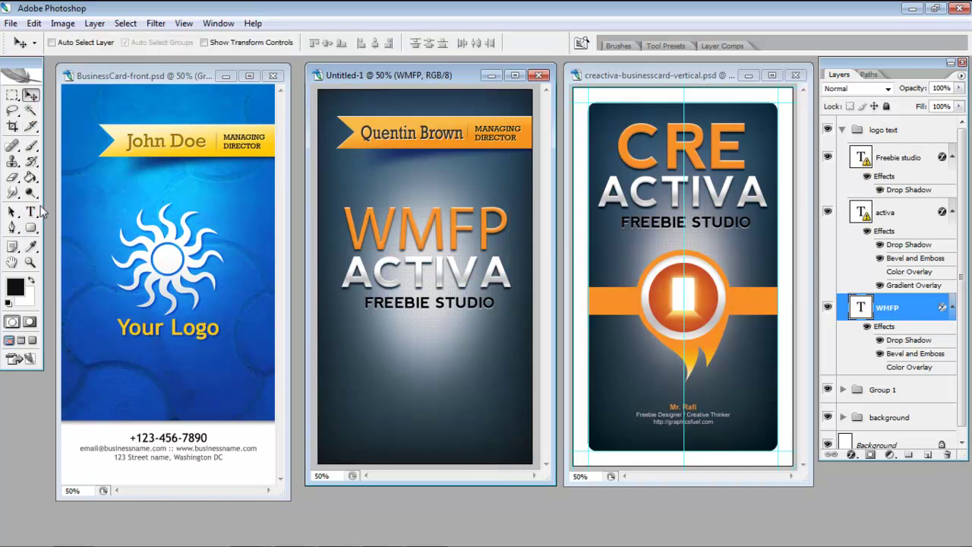
click(34, 212)
Replace the ACTIVA word with CONSULTANTS, accepting the font substitution warning
drag(352, 268, 504, 284)
click(448, 235)
text(C)
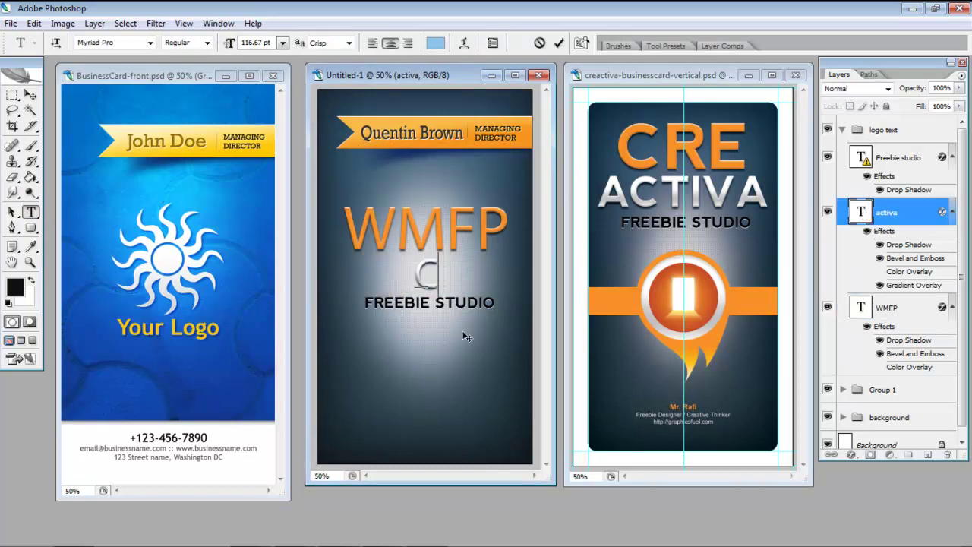
text(ONSULTANT)
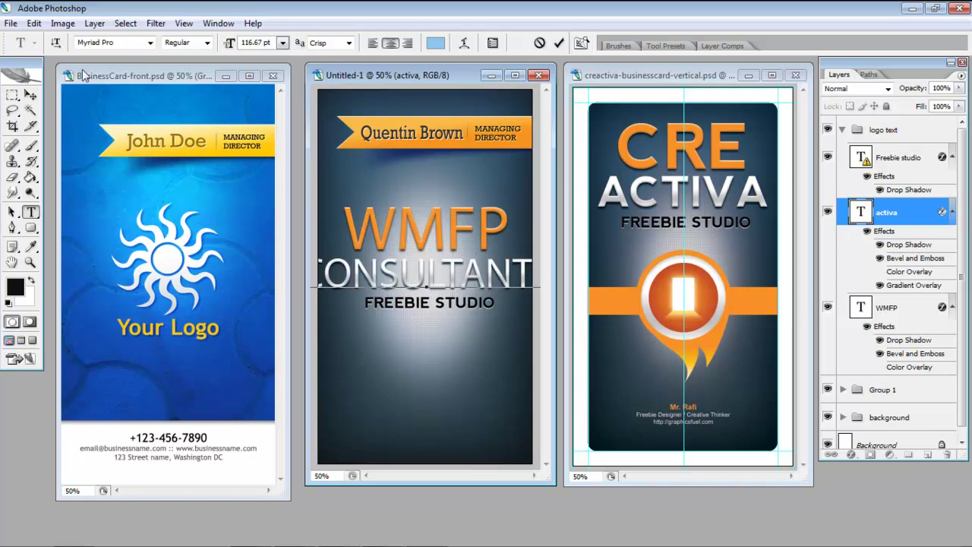
Narrow CONSULTANTS horizontally to 71.9% width so it fits the card, and apply
click(34, 22)
mouse_move(56, 263)
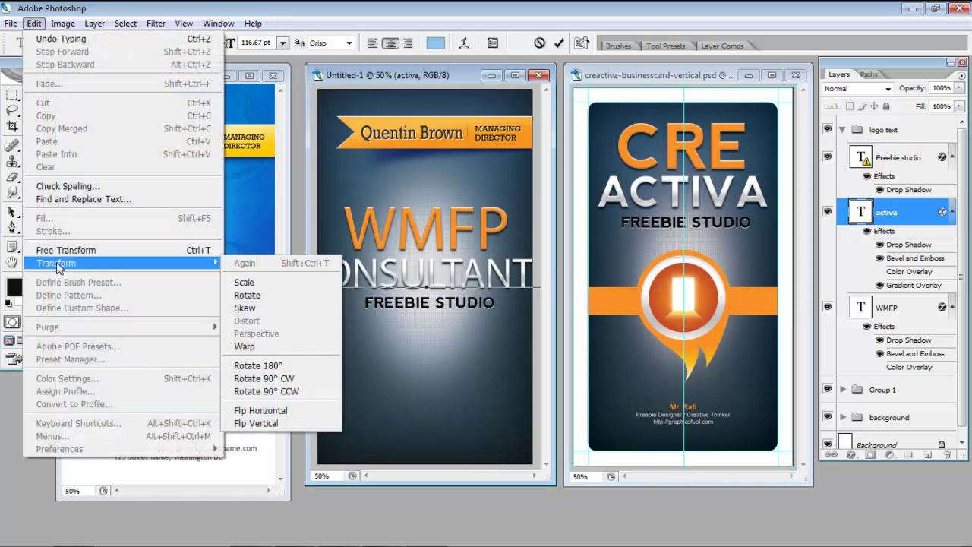
click(240, 278)
drag(536, 273, 485, 288)
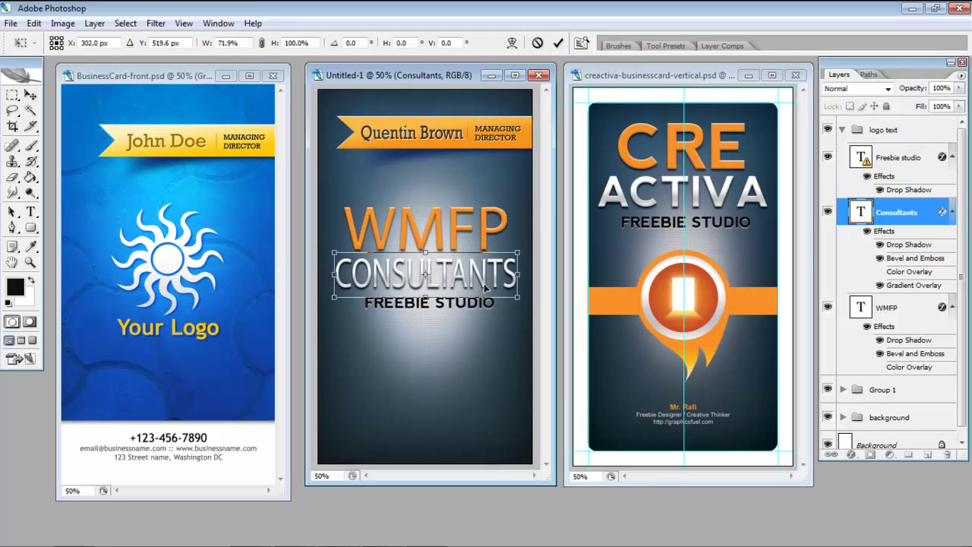
click(30, 94)
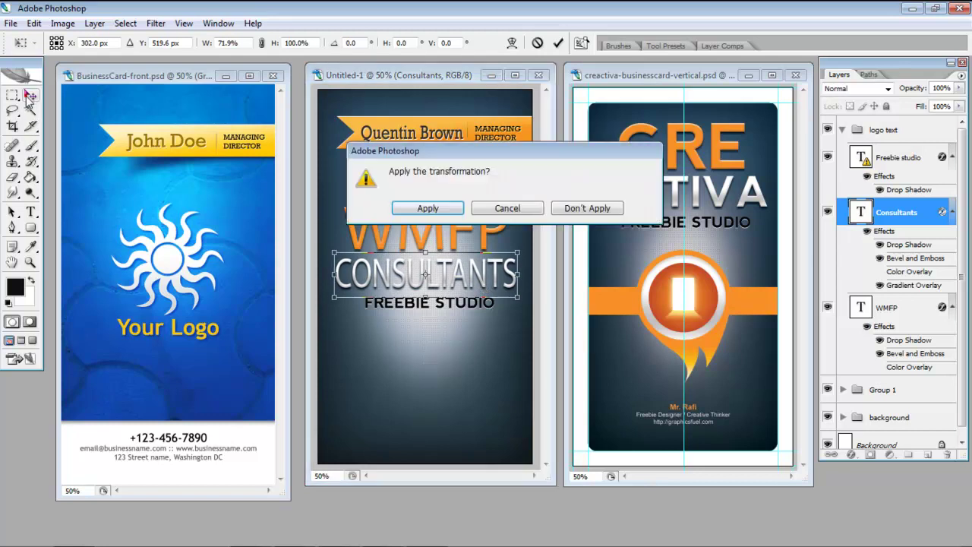
click(425, 213)
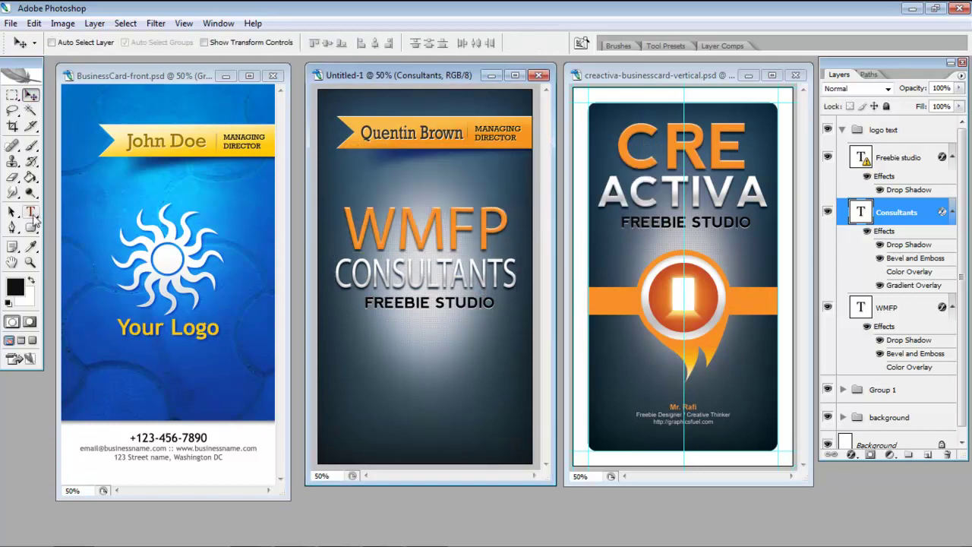
click(31, 212)
Set the orange WMFP logo word in Showcard Gothic and commit the change
drag(345, 228, 501, 235)
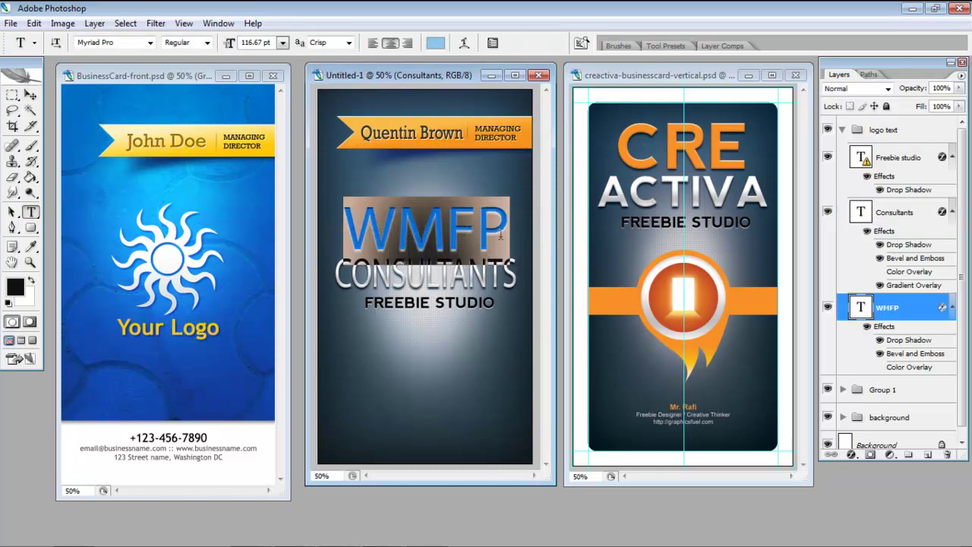
click(150, 42)
drag(302, 237, 303, 270)
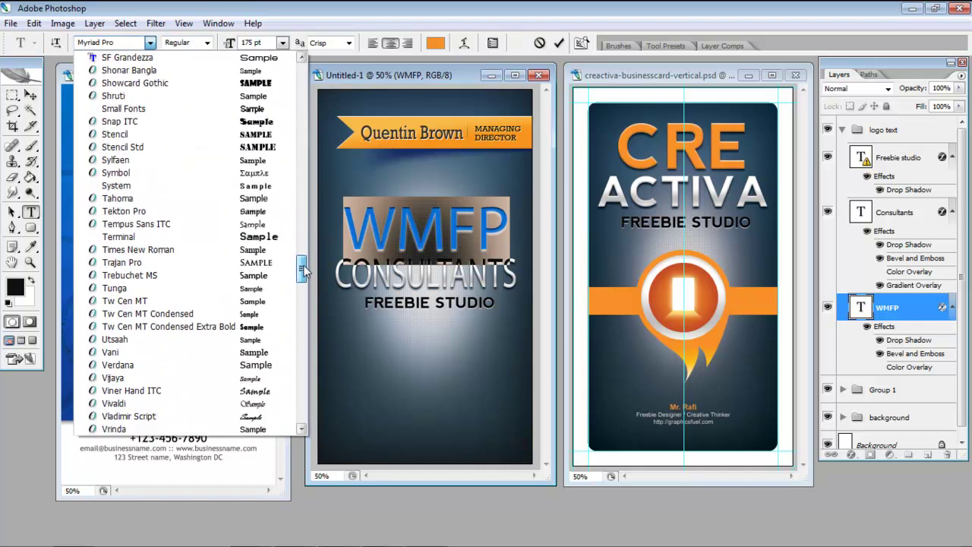
scroll(303, 269, down, 4)
scroll(301, 271, up, 8)
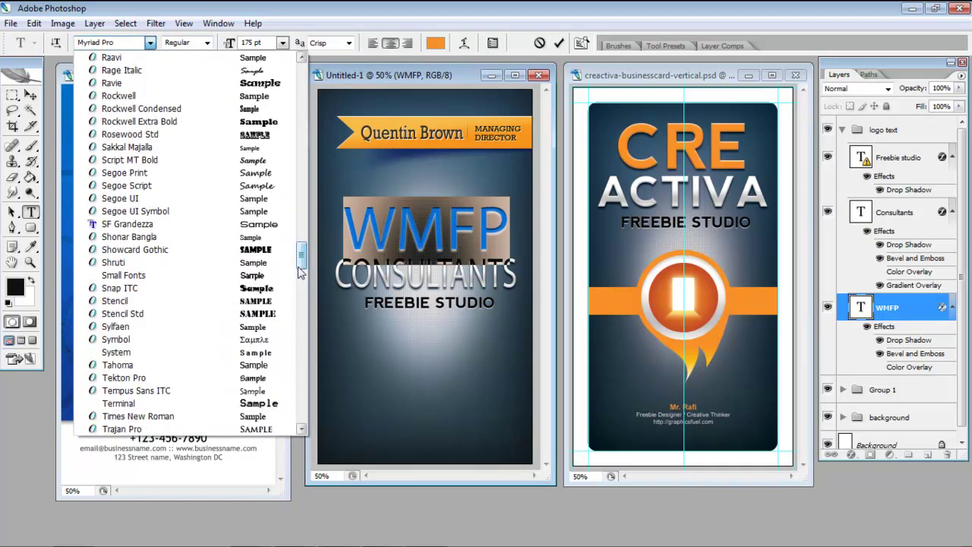
click(241, 252)
key(ctrl+Return)
key(v)
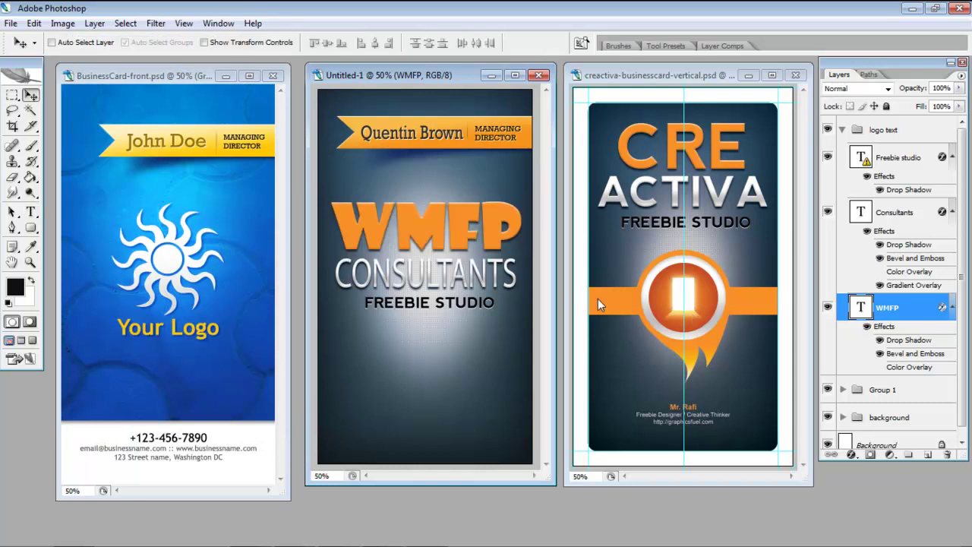
click(31, 211)
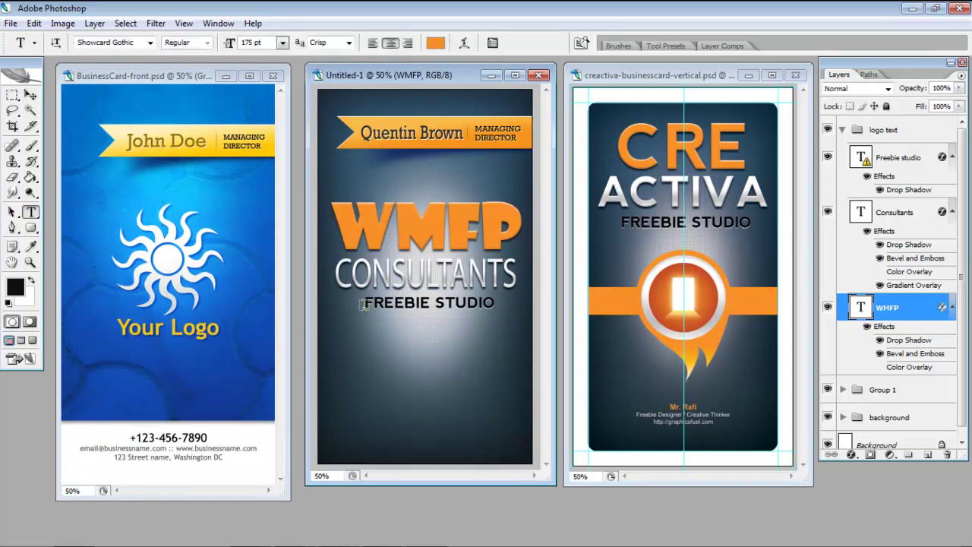
Edit the FREEBIE STUDIO text into the WEB MARKETING / FOR PROFIT tagline
drag(366, 304, 495, 304)
click(466, 235)
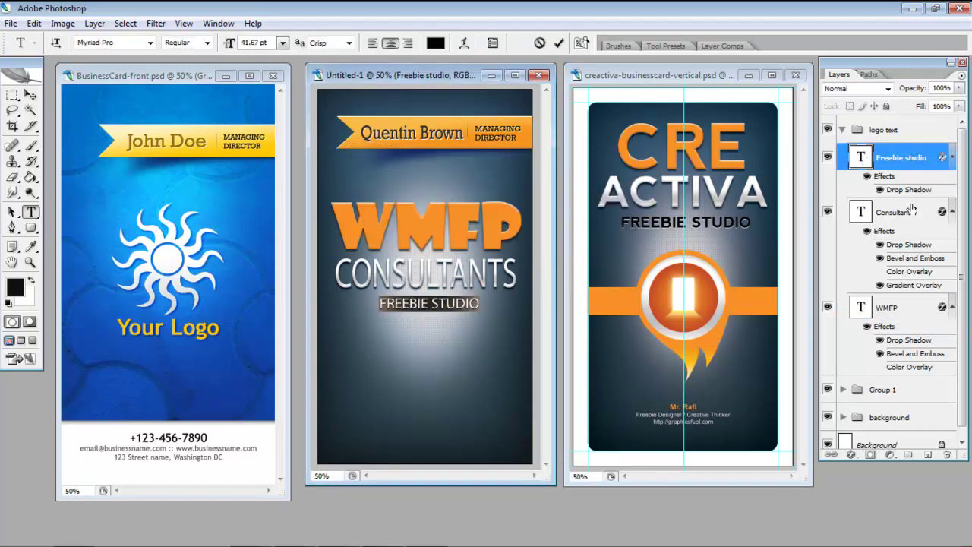
click(896, 156)
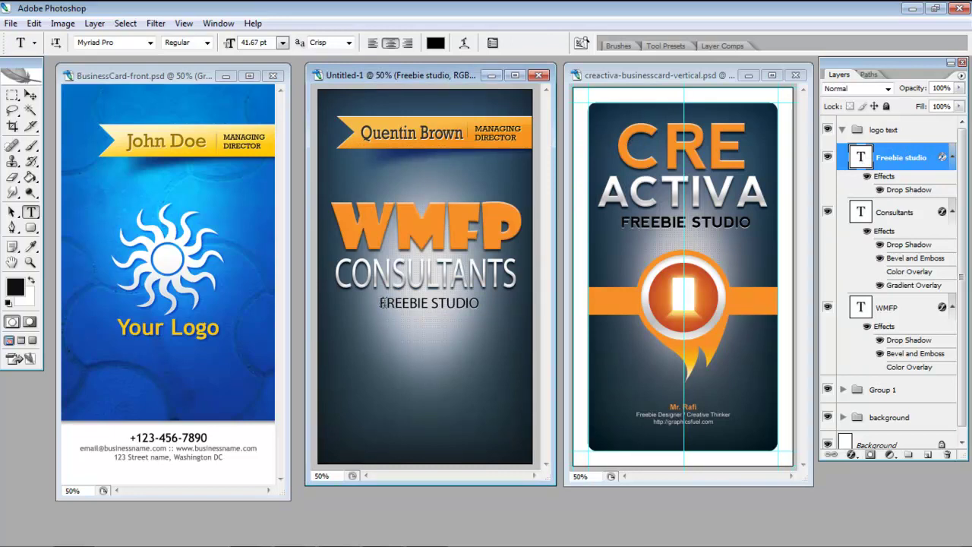
drag(382, 302, 483, 303)
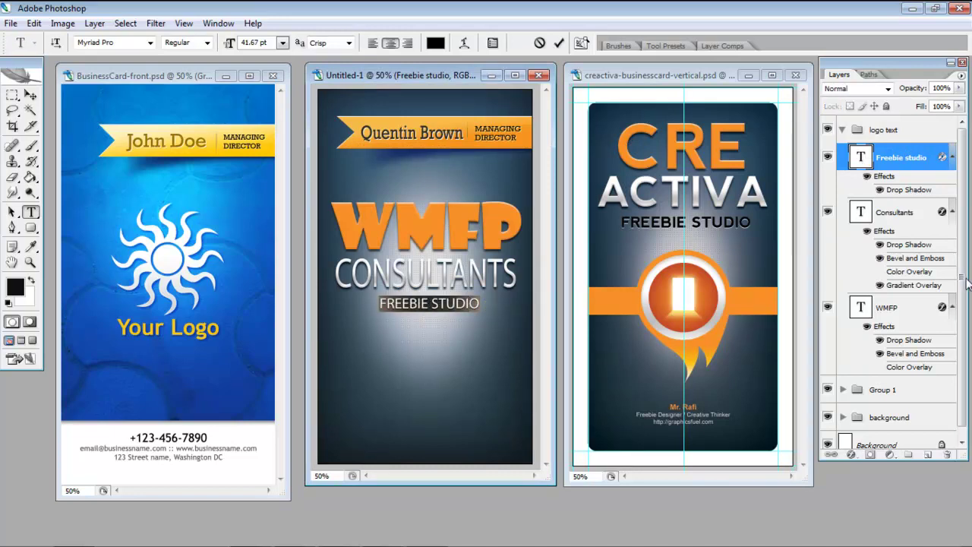
click(900, 311)
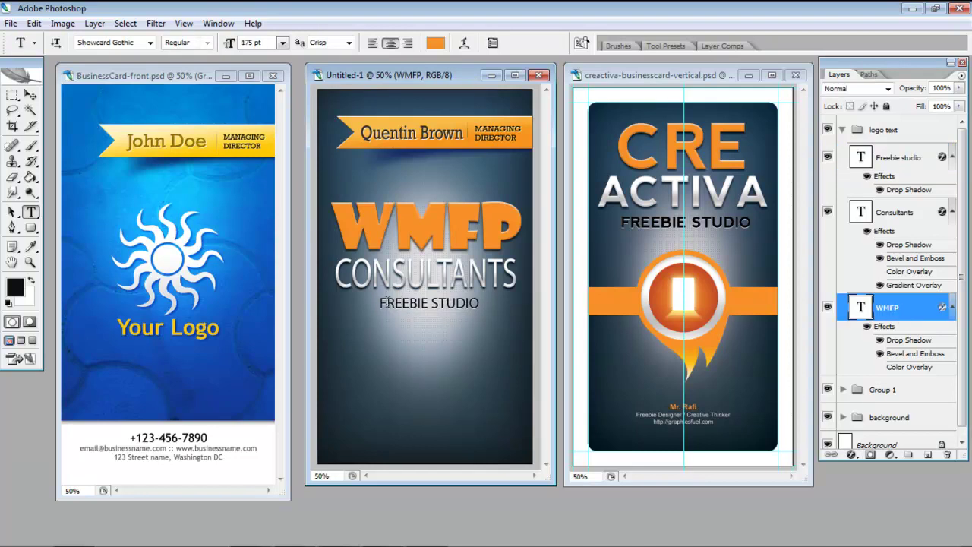
Set the tagline's leading to (Auto) in the Character panel and commit
click(378, 302)
drag(377, 302, 500, 342)
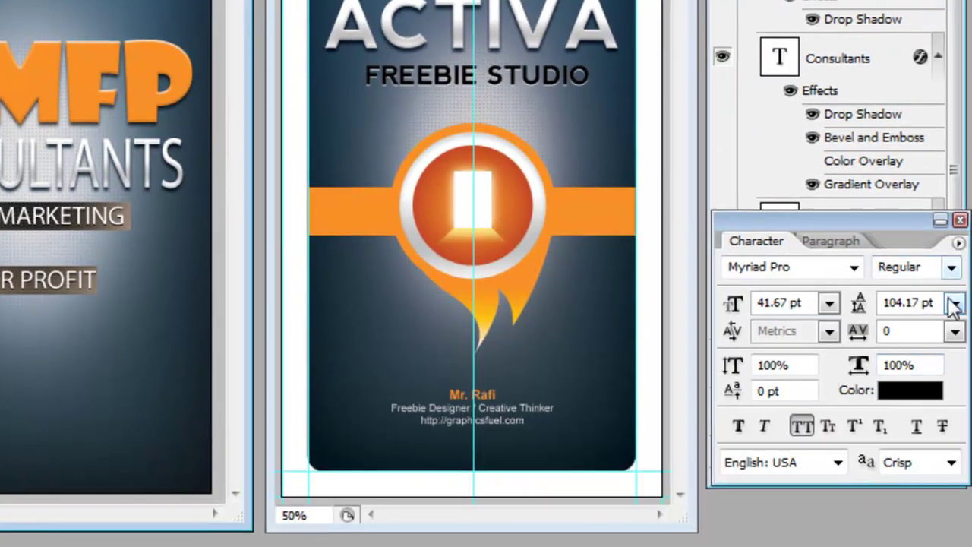
click(953, 303)
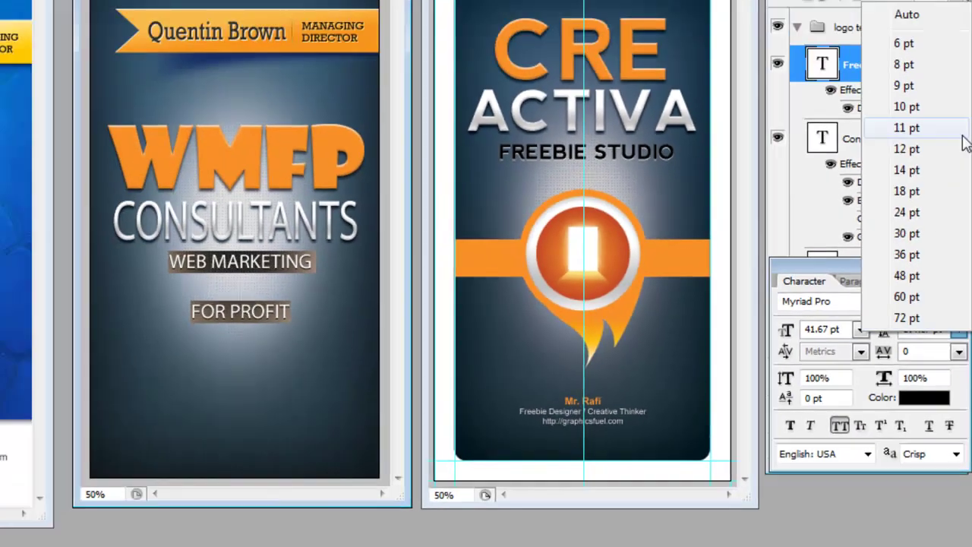
click(922, 18)
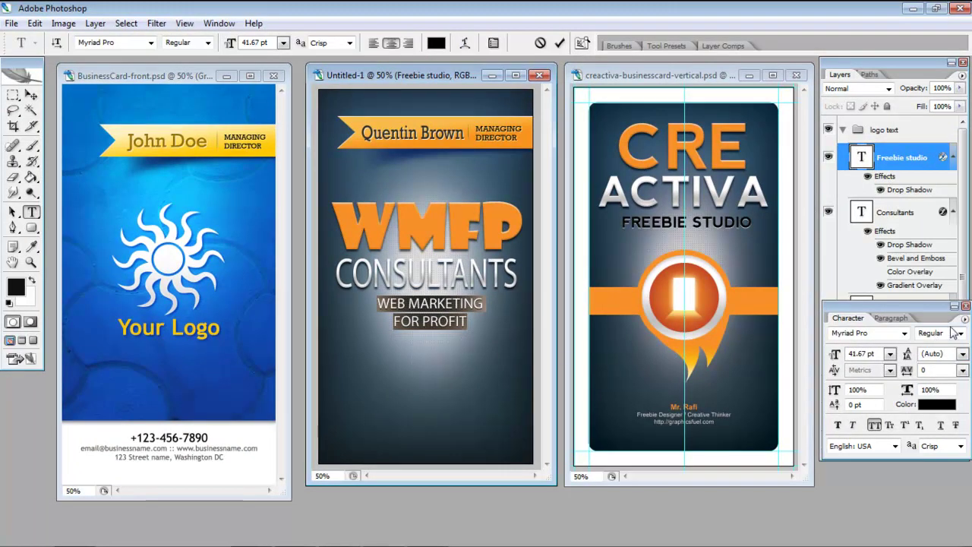
click(30, 94)
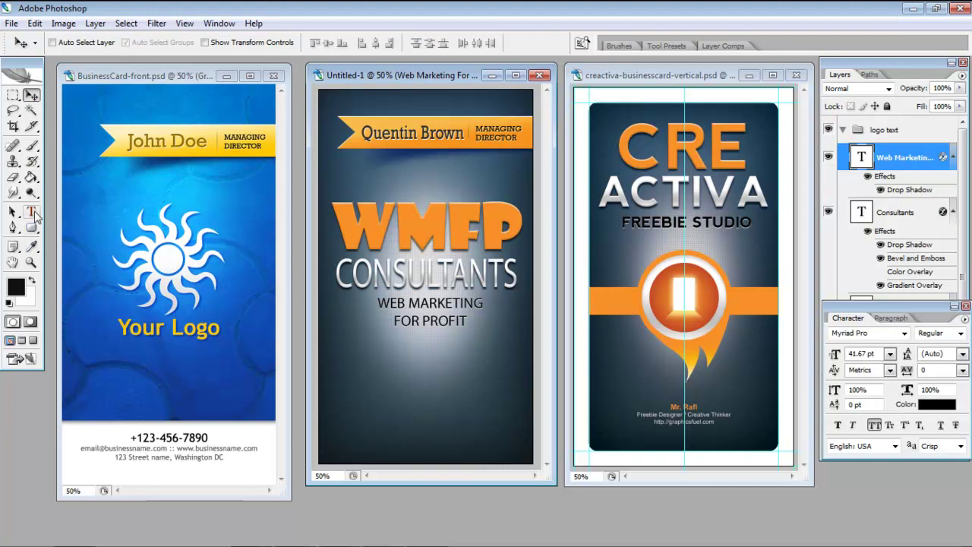
Stretch the WEB MARKETING / FOR PROFIT tagline to 157.9% width and 175.6% height
click(32, 211)
drag(377, 304, 468, 327)
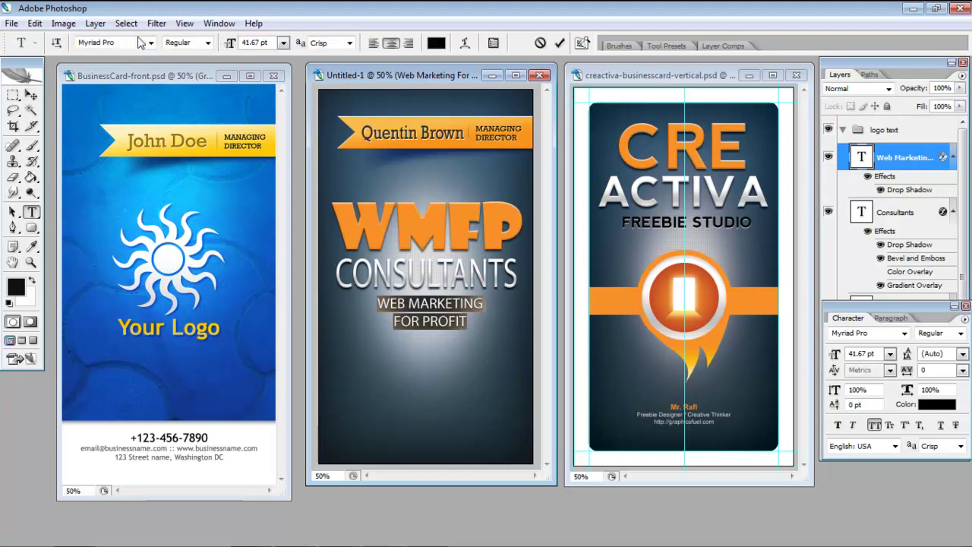
click(34, 23)
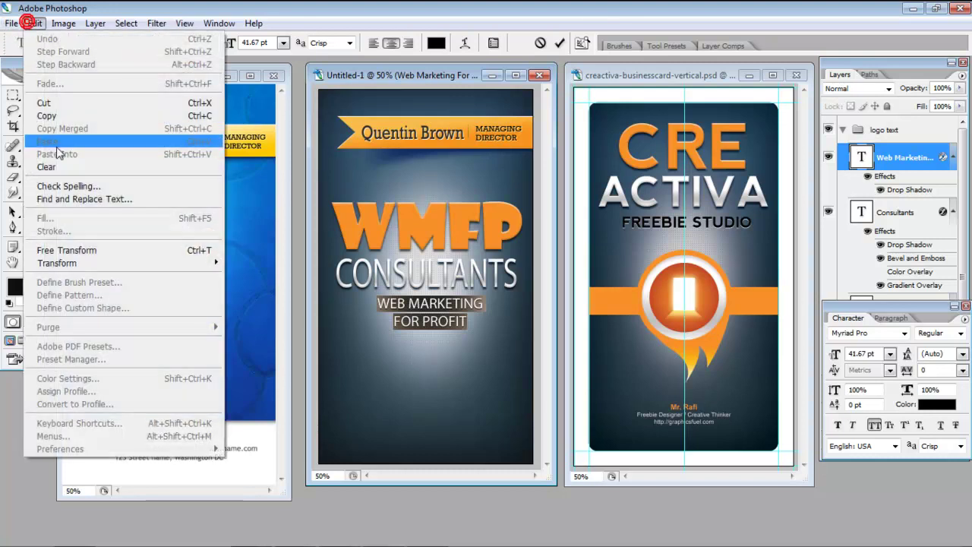
mouse_move(121, 263)
click(247, 282)
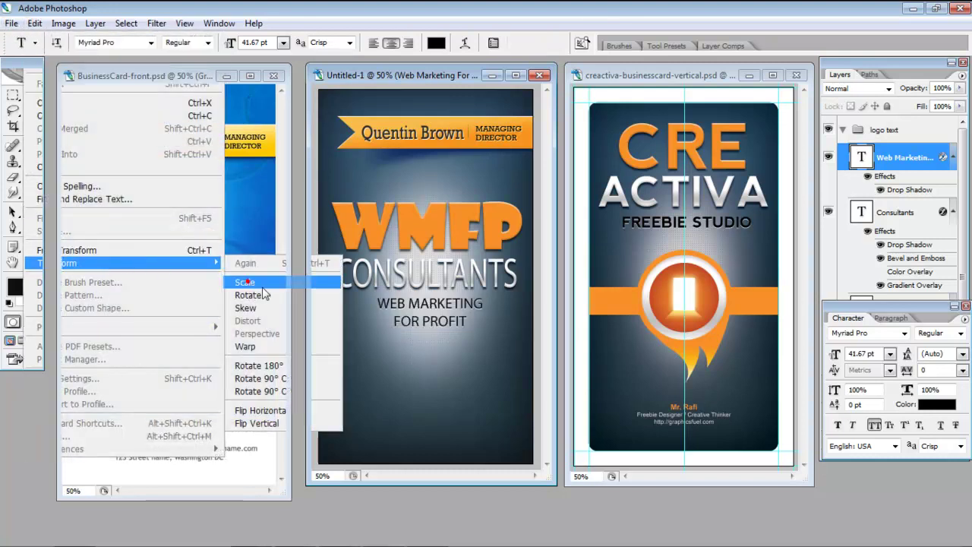
drag(378, 311, 346, 310)
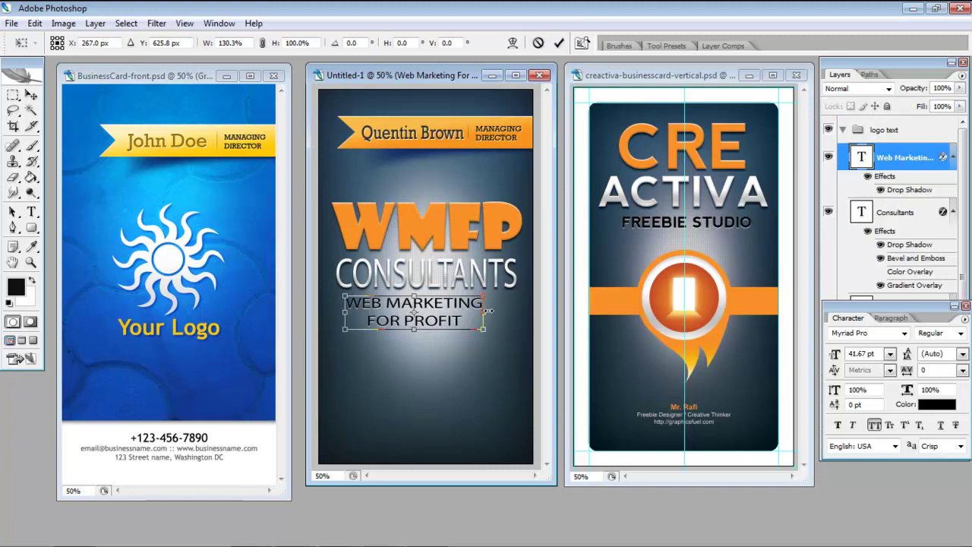
drag(484, 312, 513, 311)
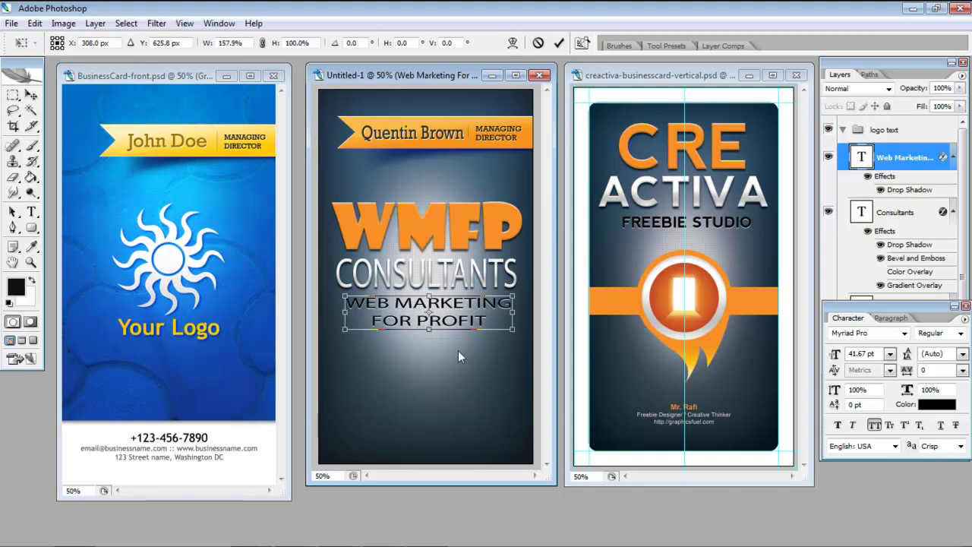
drag(429, 330, 430, 355)
click(32, 93)
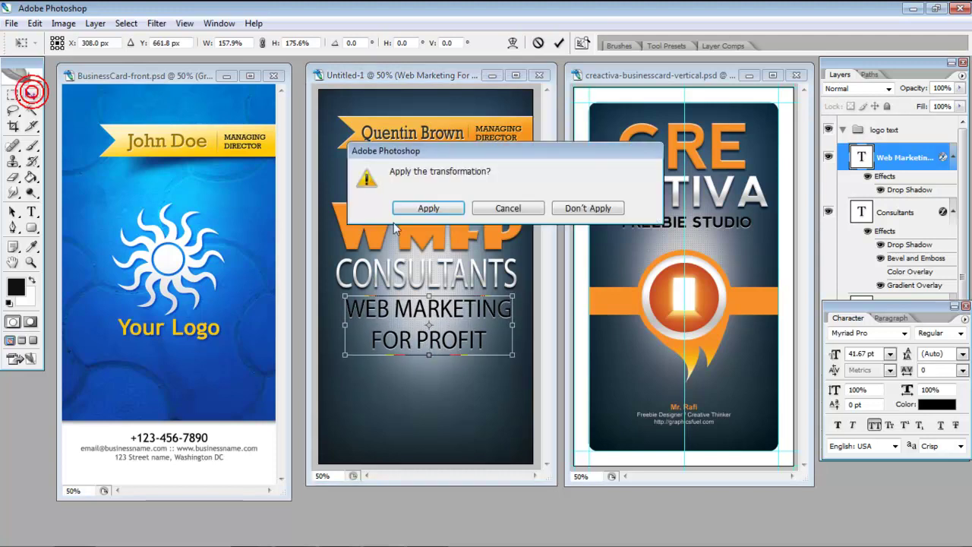
click(419, 207)
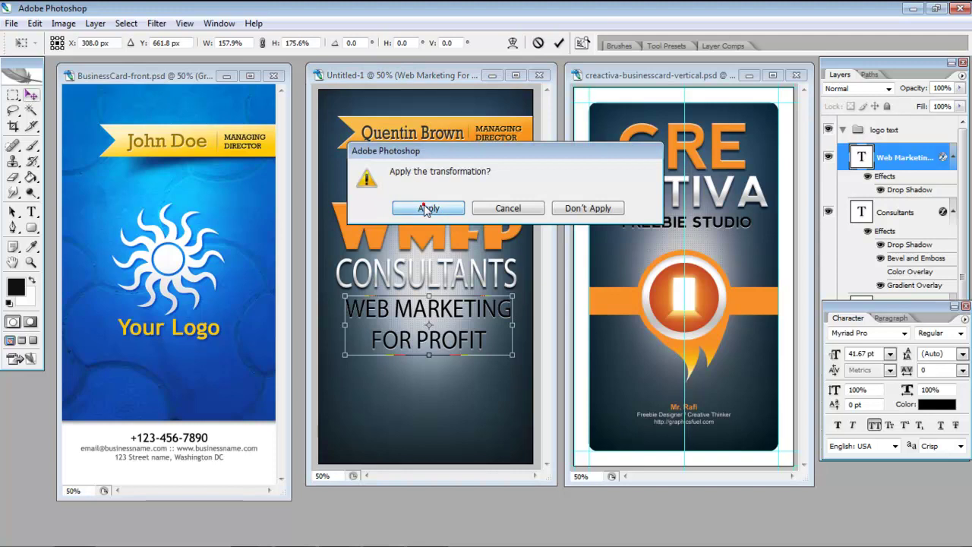
click(964, 301)
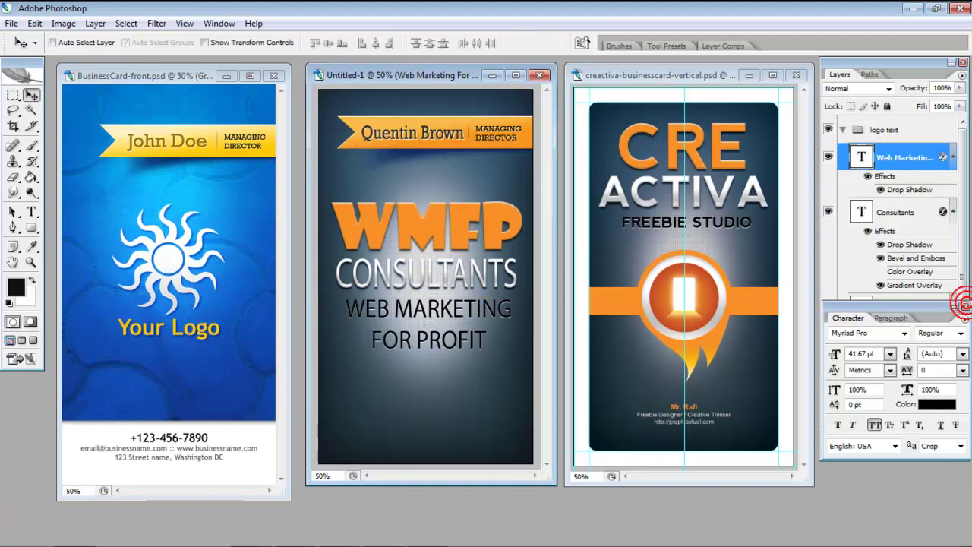
Close the Character panel and nudge the logo text group slightly lower
click(965, 306)
click(893, 124)
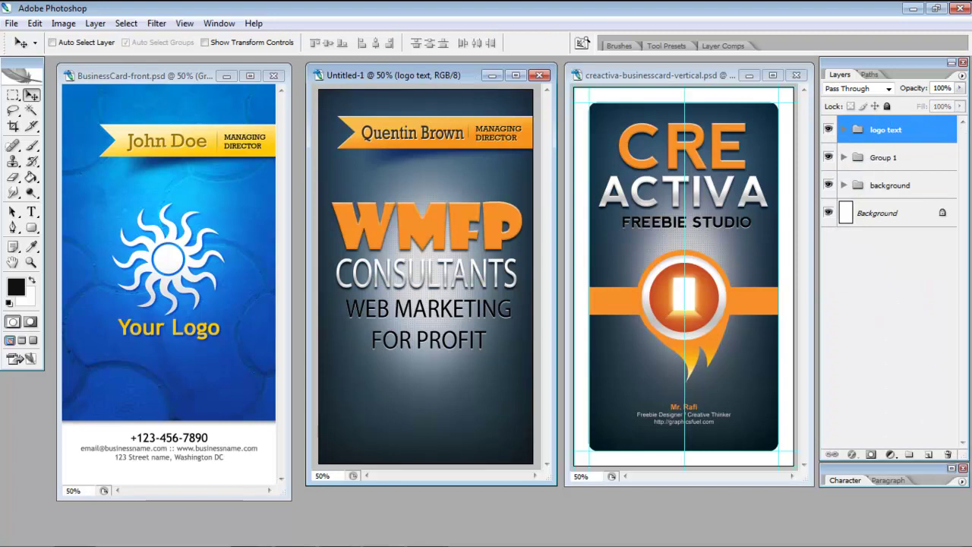
drag(425, 242, 422, 238)
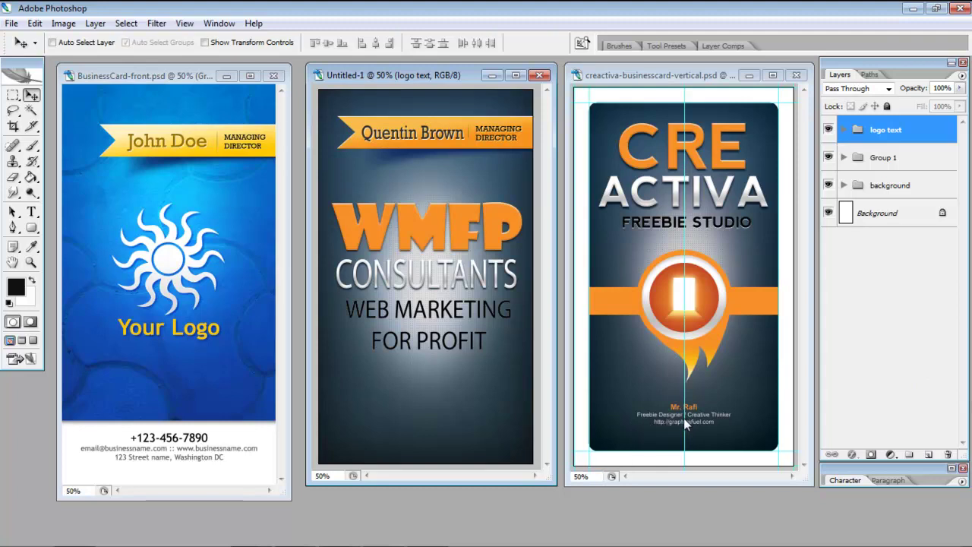
Copy the CREACTIVA card's three-line credit text group into Untitled-1 and select it
click(804, 215)
drag(861, 185, 425, 439)
click(31, 212)
click(412, 391)
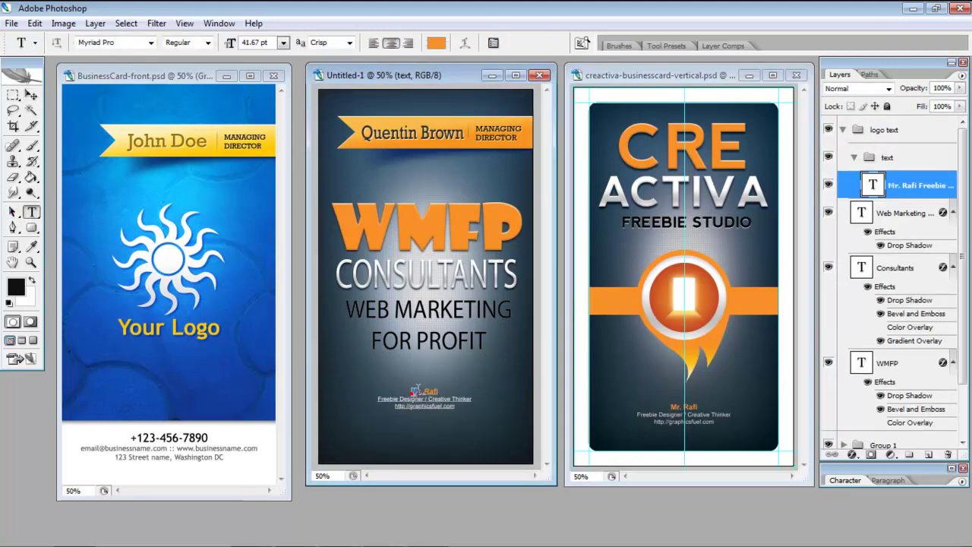
key(ctrl+a)
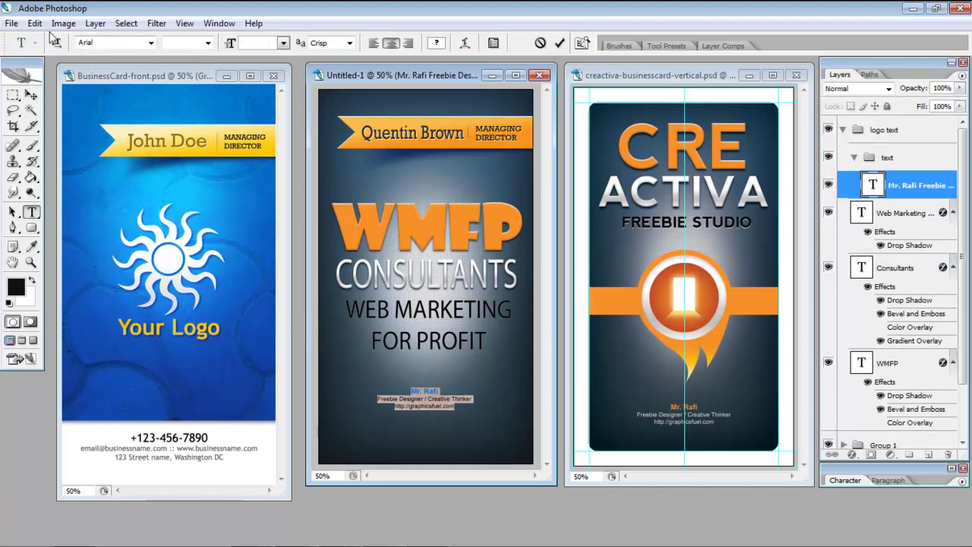
Enlarge the credit block to 191.3% width and 207.5% height and apply
click(35, 23)
mouse_move(114, 263)
click(250, 274)
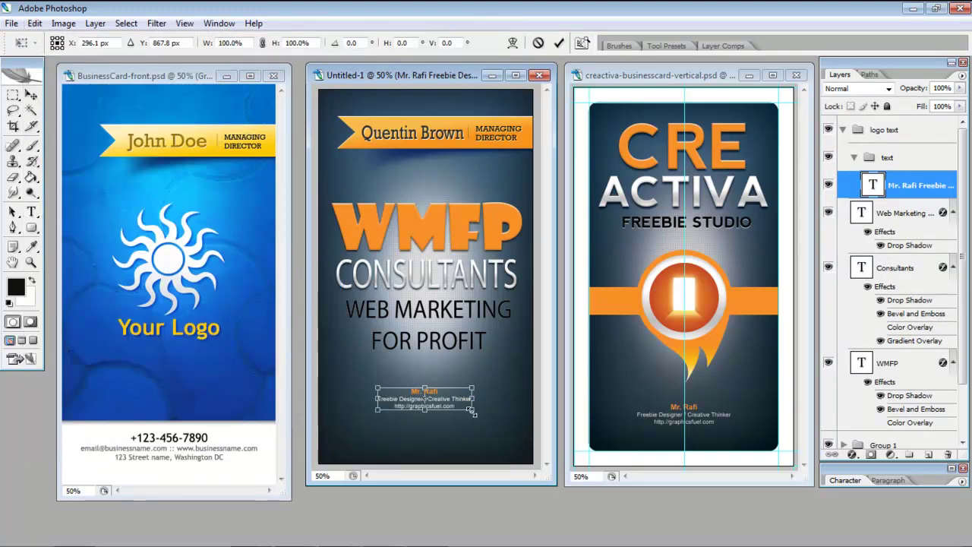
drag(474, 410, 516, 435)
drag(376, 412, 334, 412)
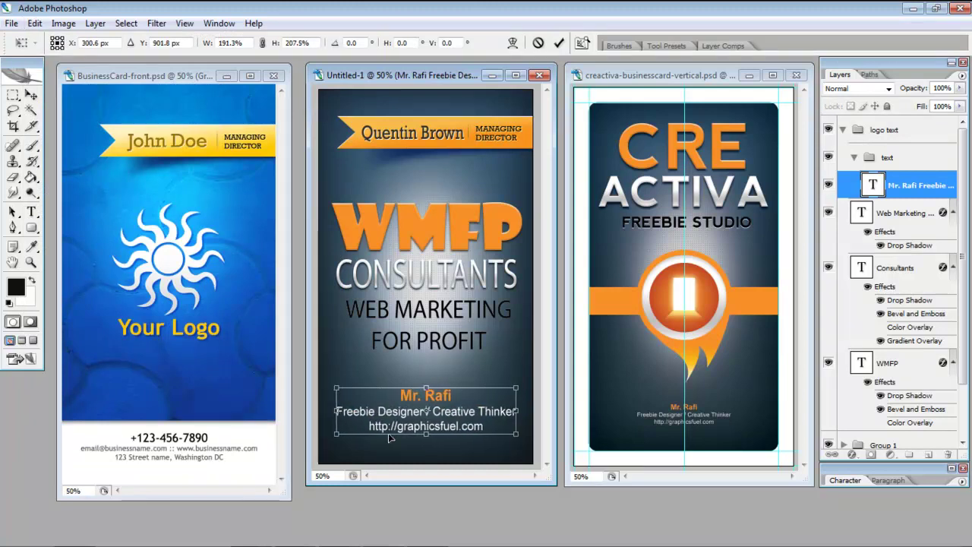
drag(426, 433, 426, 441)
click(30, 94)
click(429, 209)
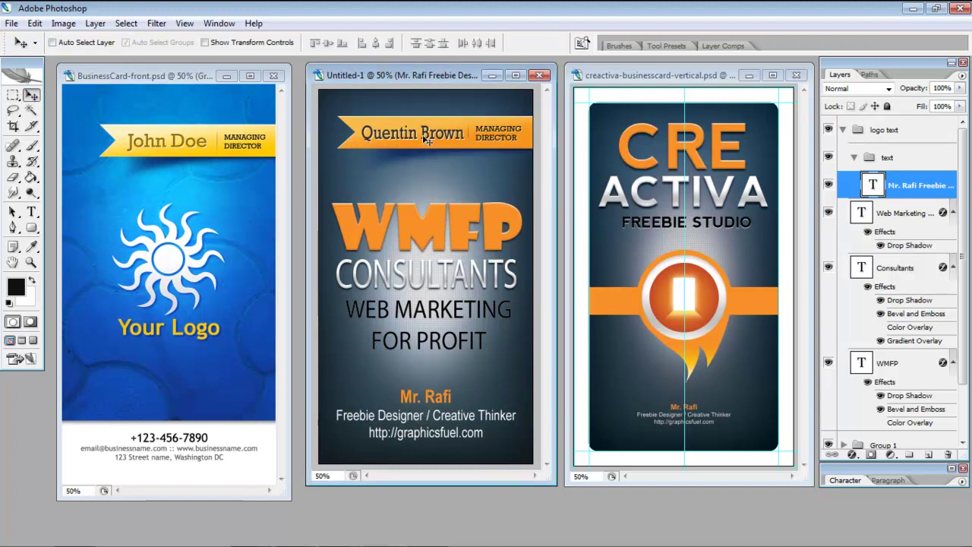
click(31, 212)
drag(401, 396, 459, 393)
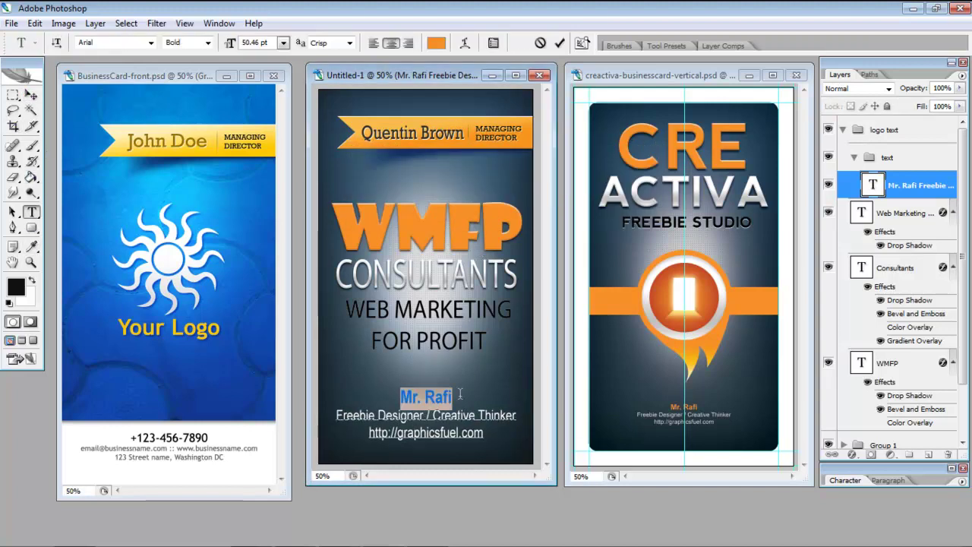
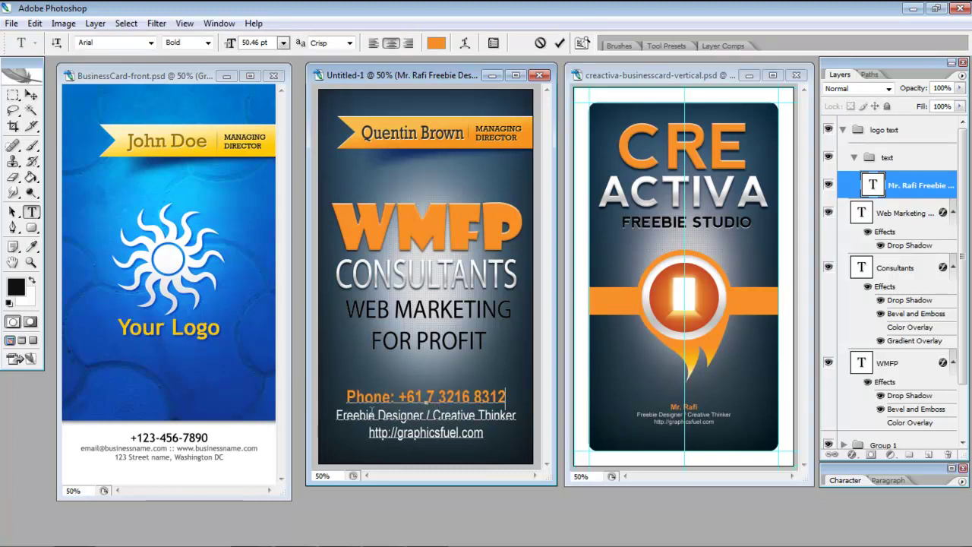
drag(335, 415, 522, 411)
text(E)
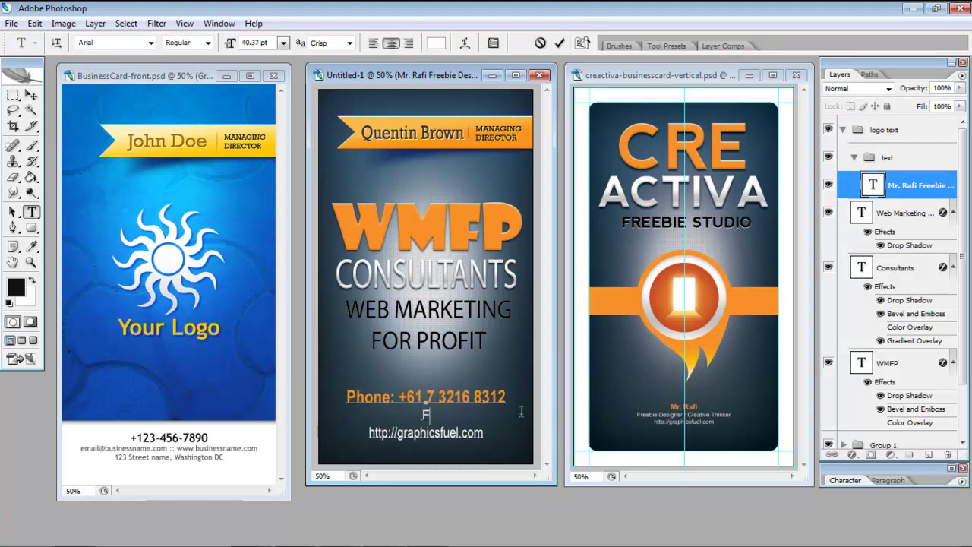
drag(396, 433, 459, 432)
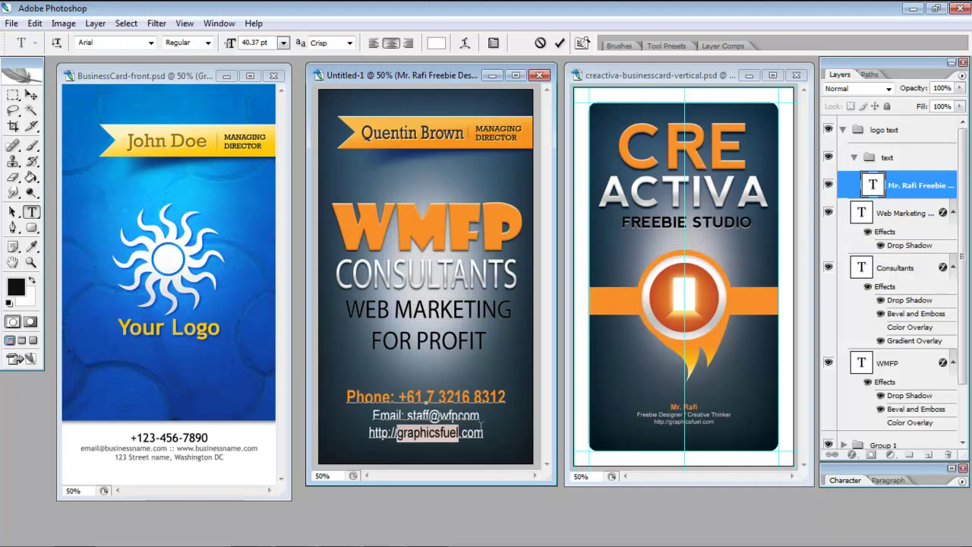
text(wmfp)
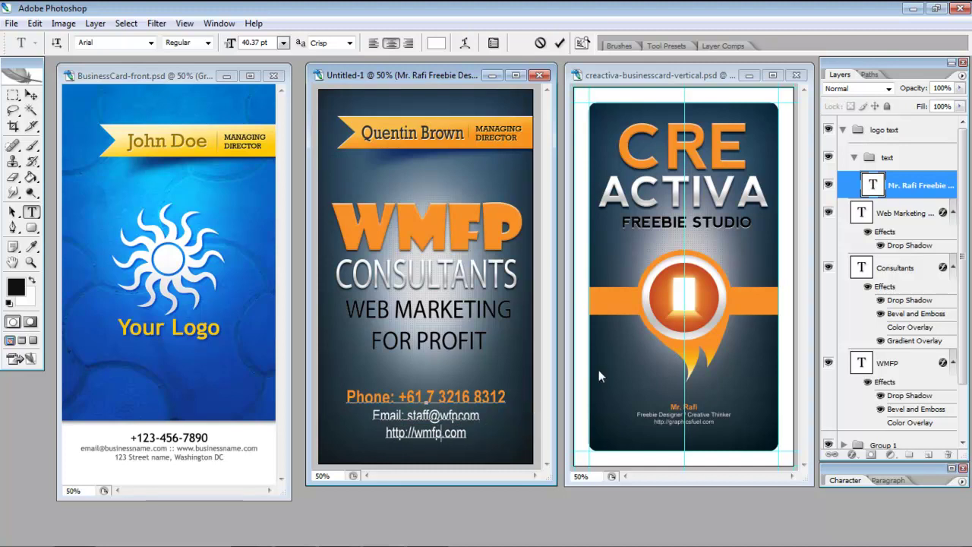
click(31, 95)
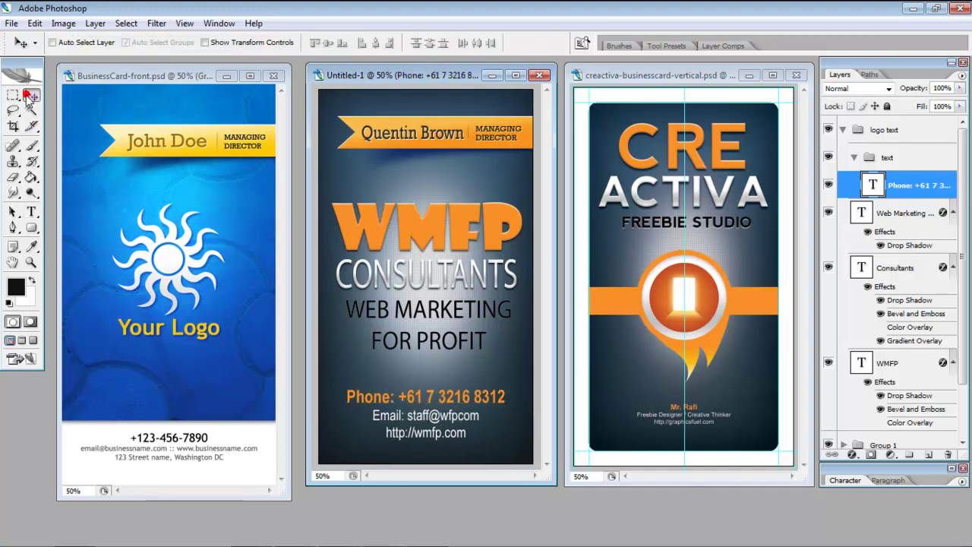